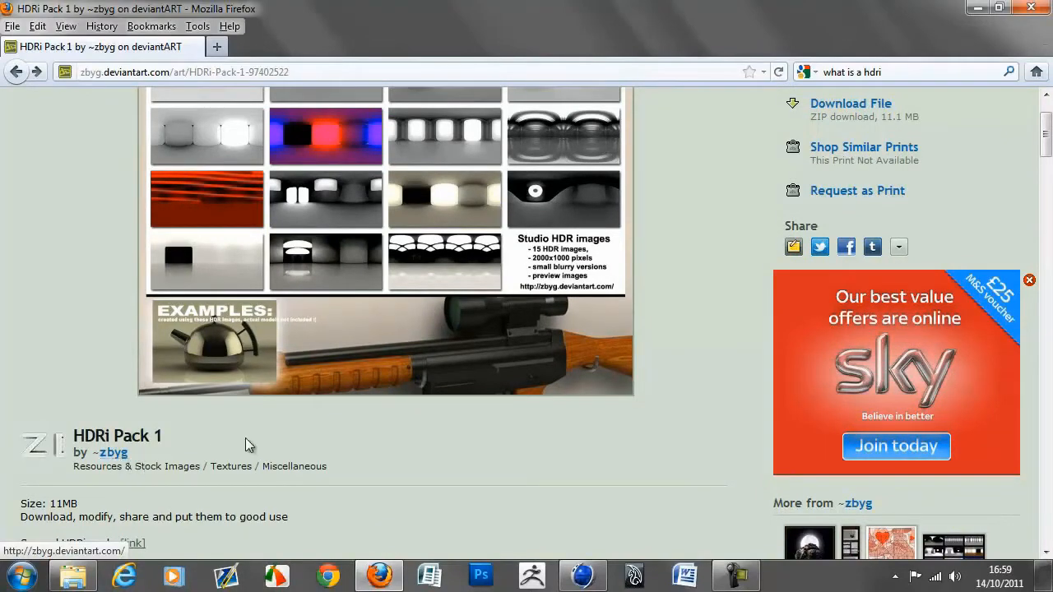
Switch to CINEMA 4D and add a Sky object to the empty scene.
{"action": "scroll", "coordinate": [255, 428], "scroll_direction": "up", "scroll_amount": 2}
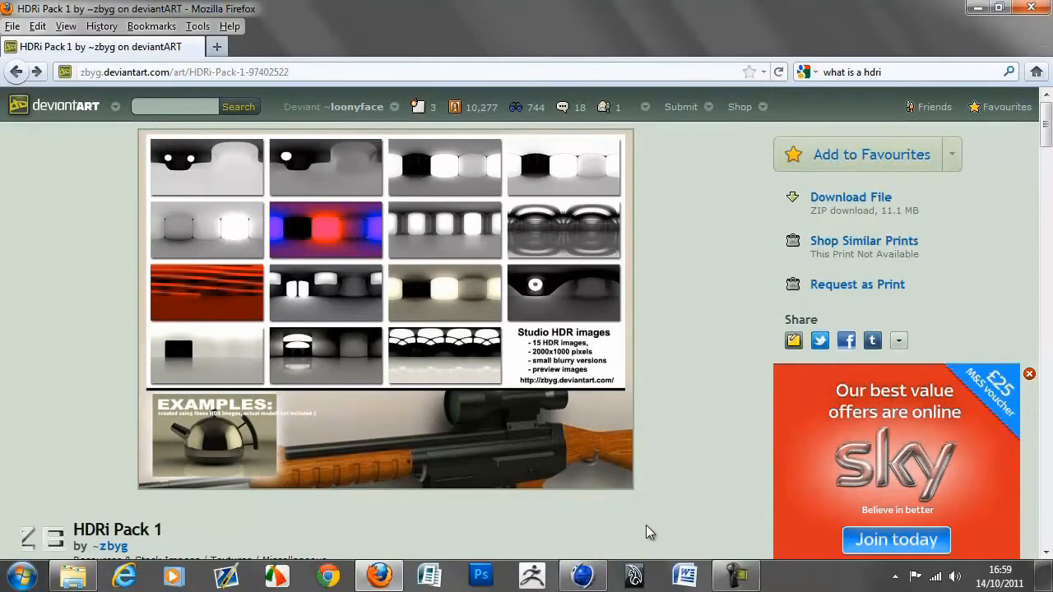
{"action": "left_click", "coordinate": [582, 576]}
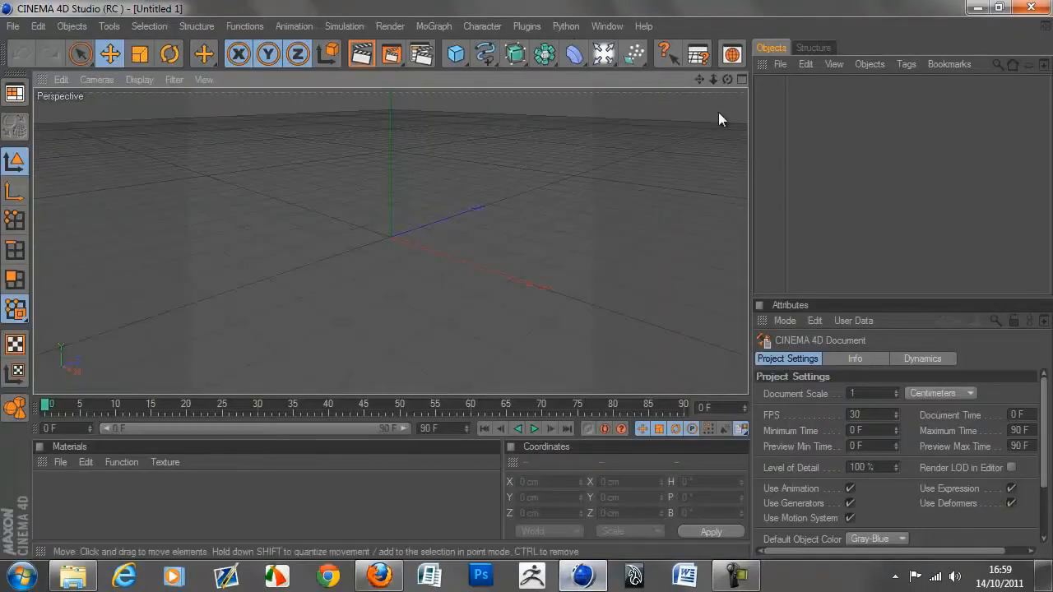
{"action": "left_click", "coordinate": [455, 56]}
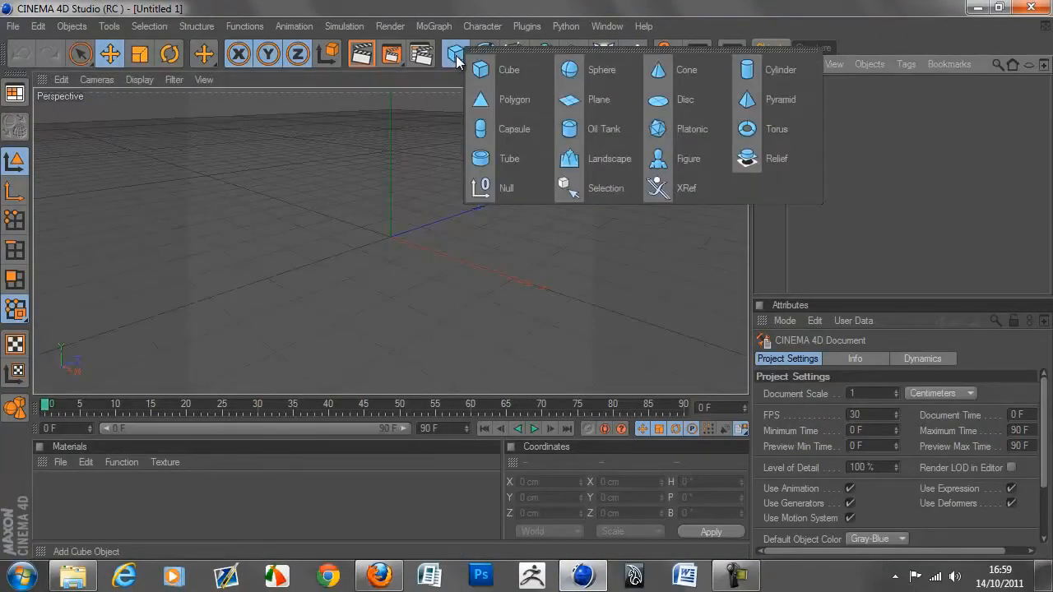
{"action": "left_click", "coordinate": [630, 4]}
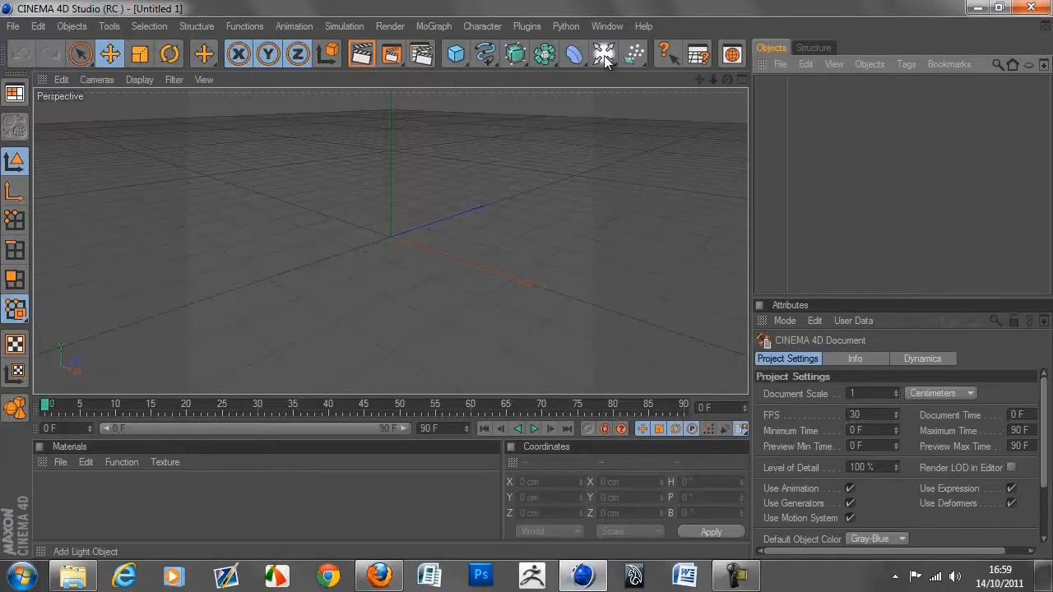
{"action": "left_click", "coordinate": [611, 61]}
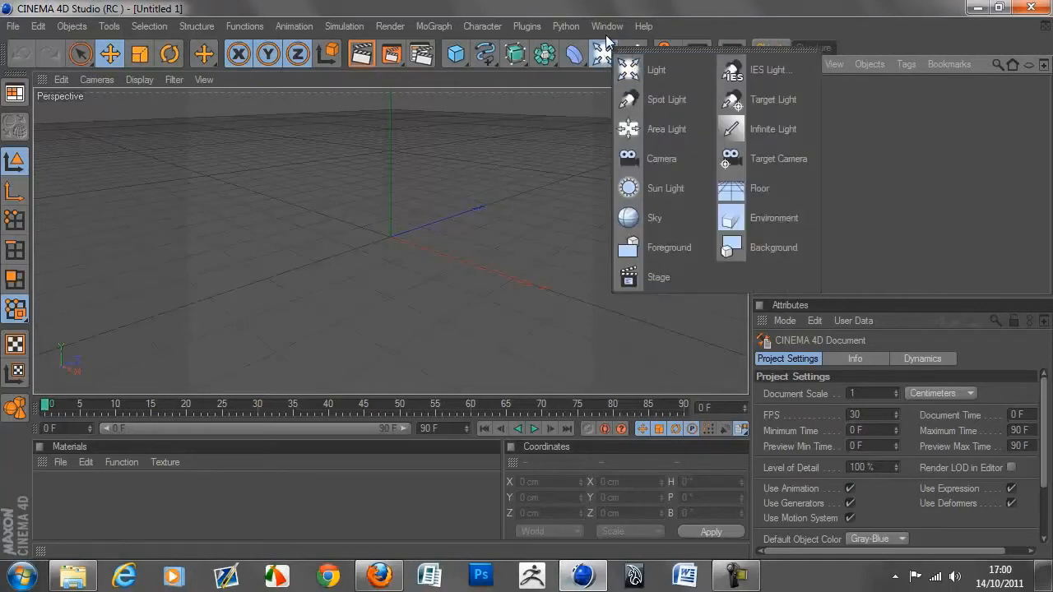
{"action": "left_click", "coordinate": [605, 51]}
{"action": "left_click", "coordinate": [606, 54]}
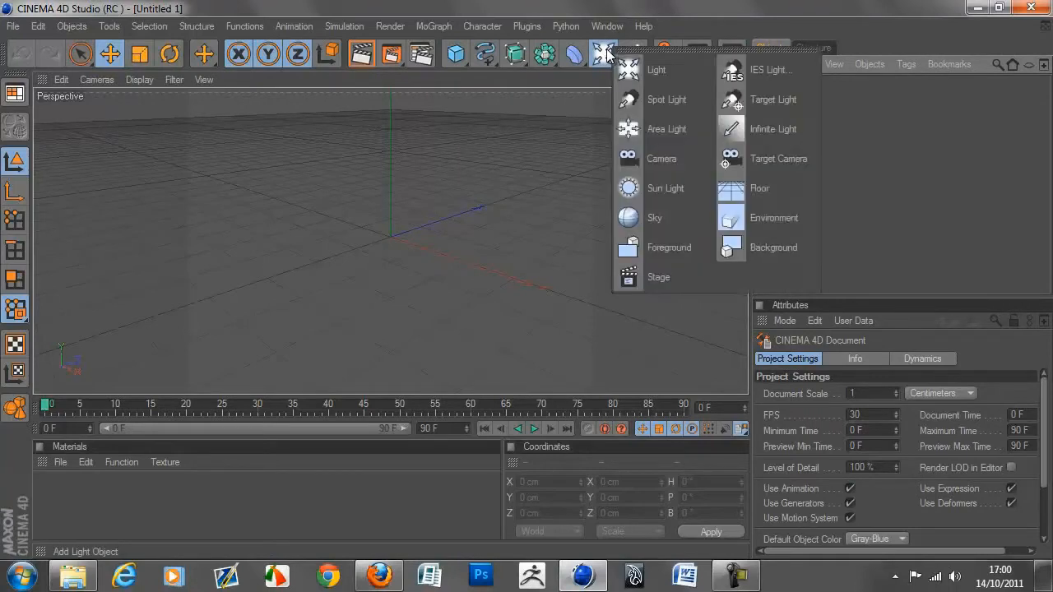
{"action": "left_click", "coordinate": [710, 217]}
Add a Floor object to the scene and leave it deselected.
{"action": "left_click", "coordinate": [605, 54]}
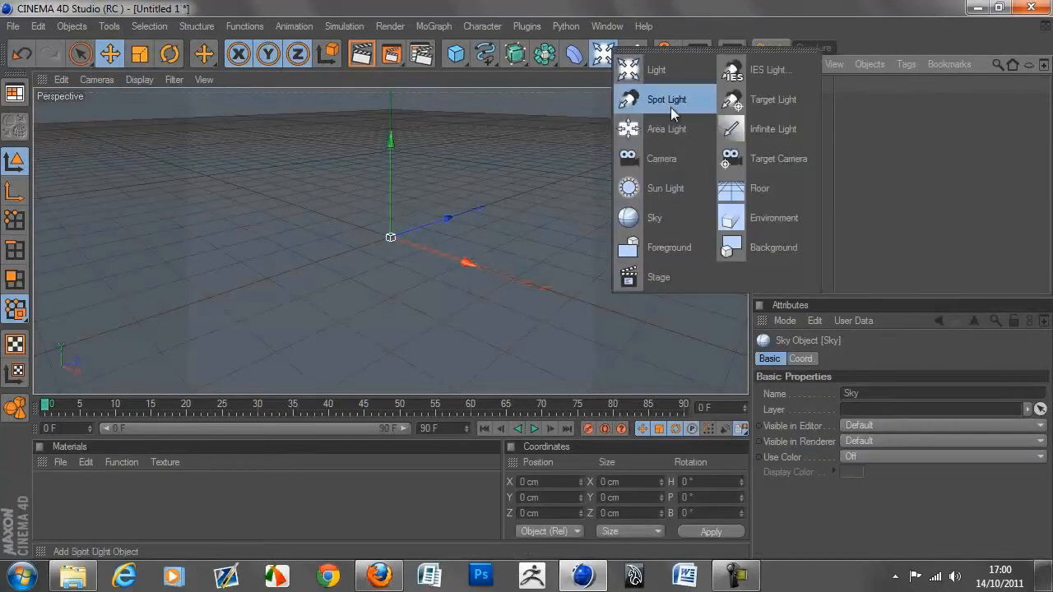
{"action": "left_click", "coordinate": [746, 184]}
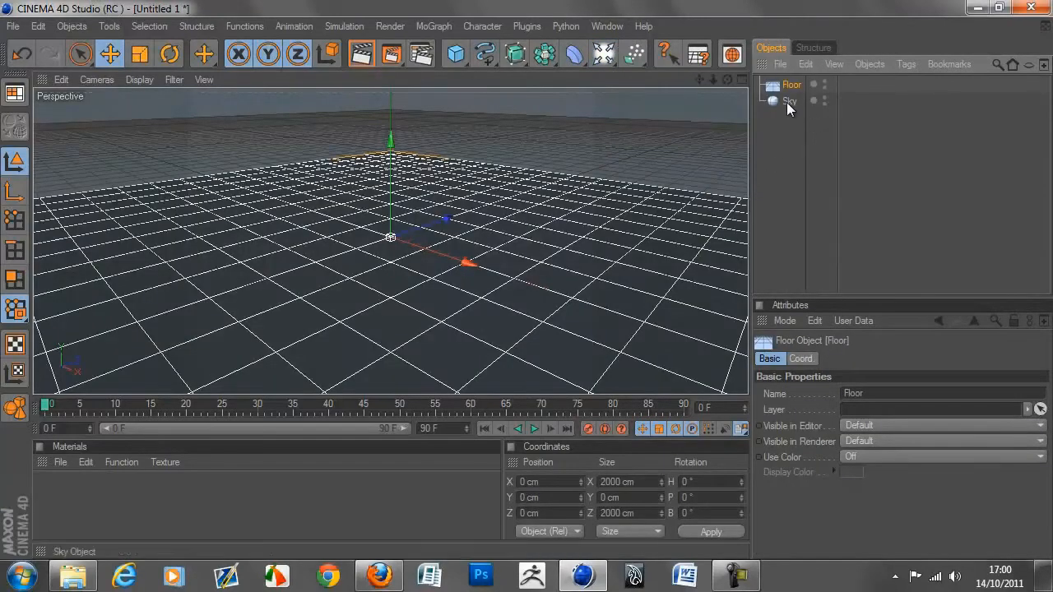
{"action": "left_click", "coordinate": [818, 161]}
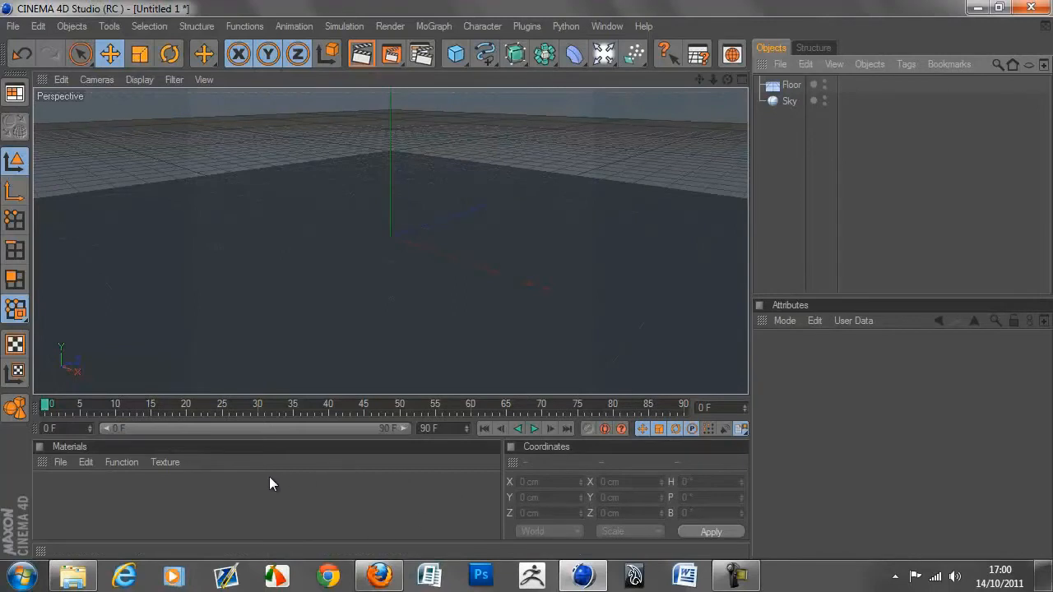
Create a new material for the sky.
{"action": "left_click", "coordinate": [61, 463]}
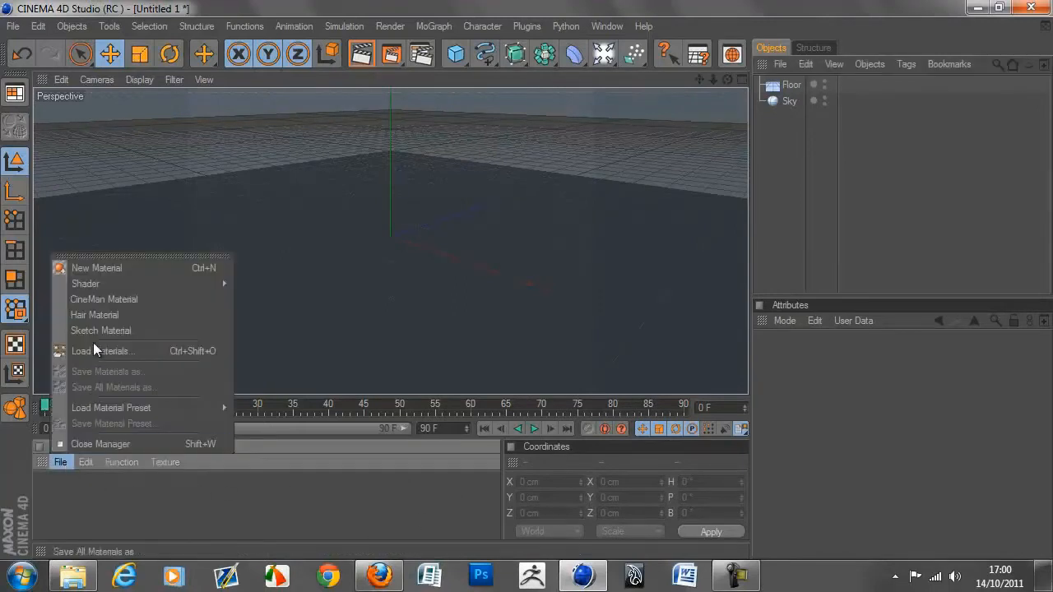
{"action": "left_click", "coordinate": [91, 272]}
{"action": "left_click", "coordinate": [98, 505]}
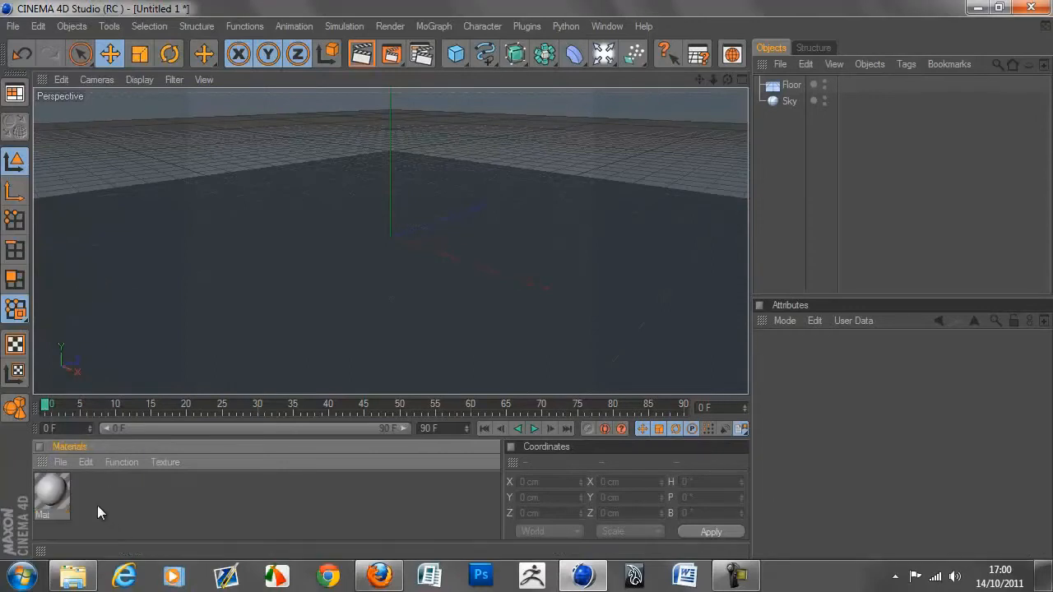
Edit the new material so that Color and Specular are disabled and only Luminance is enabled.
{"action": "left_click", "coordinate": [51, 494]}
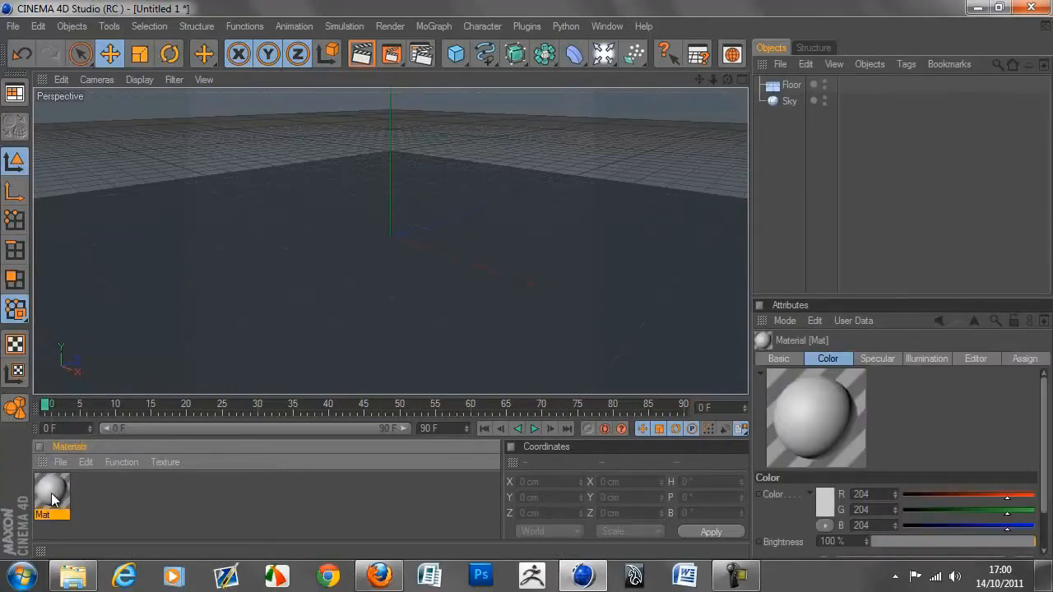
{"action": "double_click", "coordinate": [52, 497]}
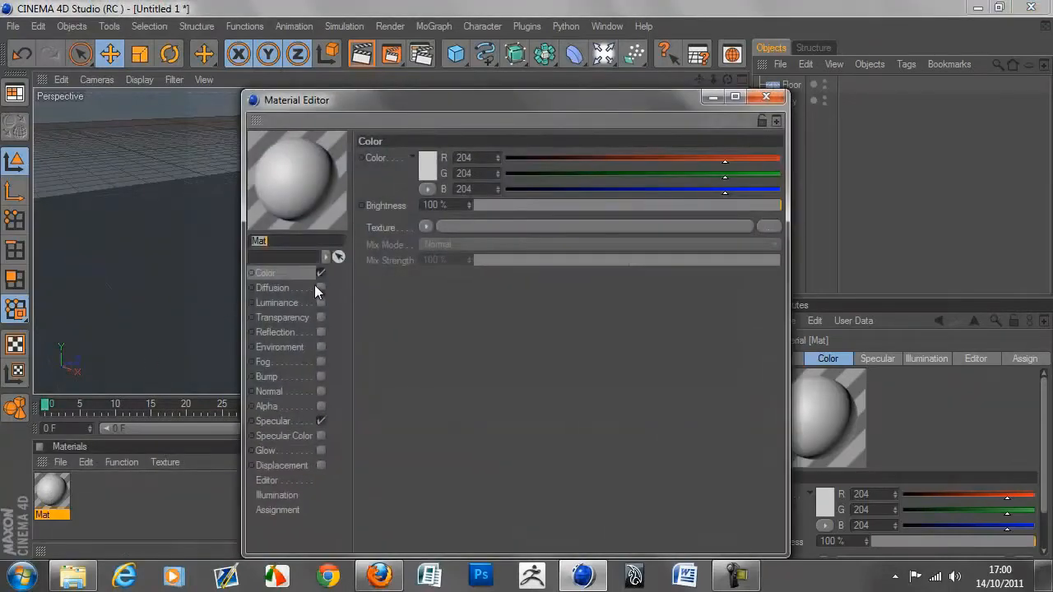
{"action": "left_click", "coordinate": [320, 420]}
{"action": "left_click", "coordinate": [321, 302]}
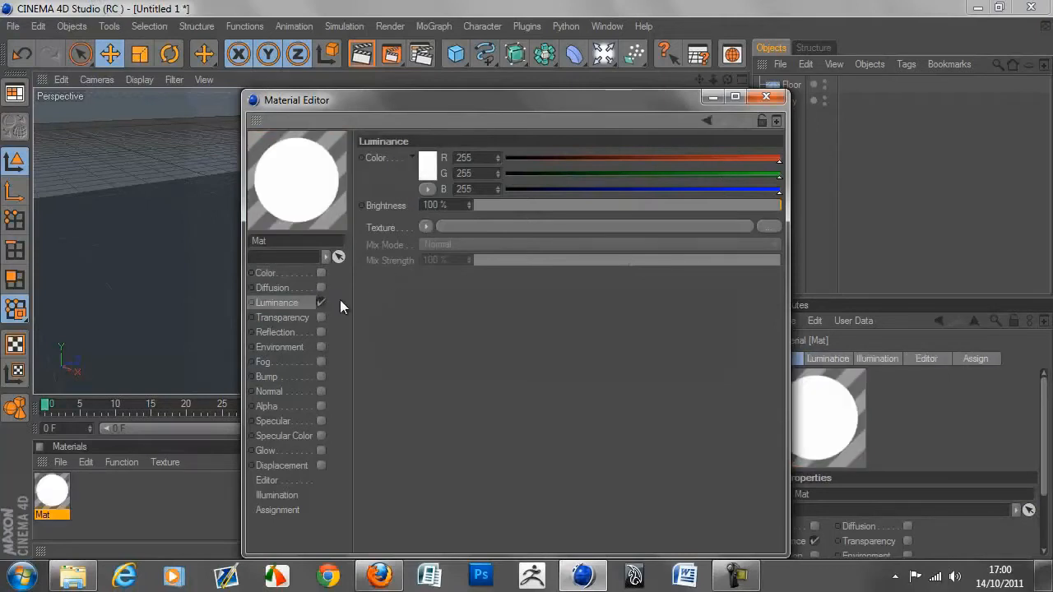
Start loading an image into the Luminance texture and examine the HDR files and their preview images in the HDRI folder.
{"action": "left_click", "coordinate": [426, 227]}
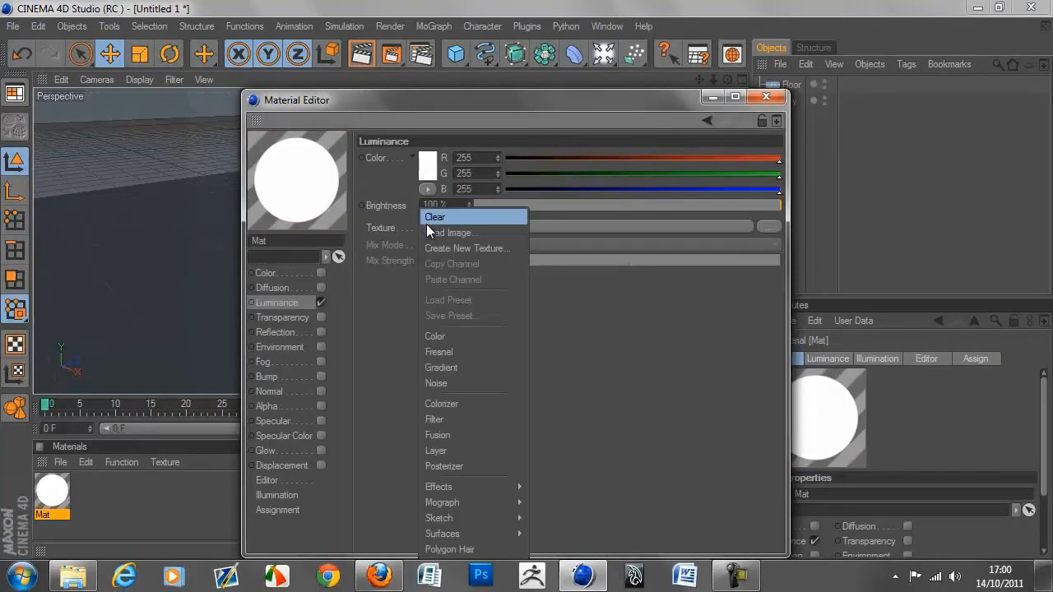
{"action": "left_click", "coordinate": [455, 236]}
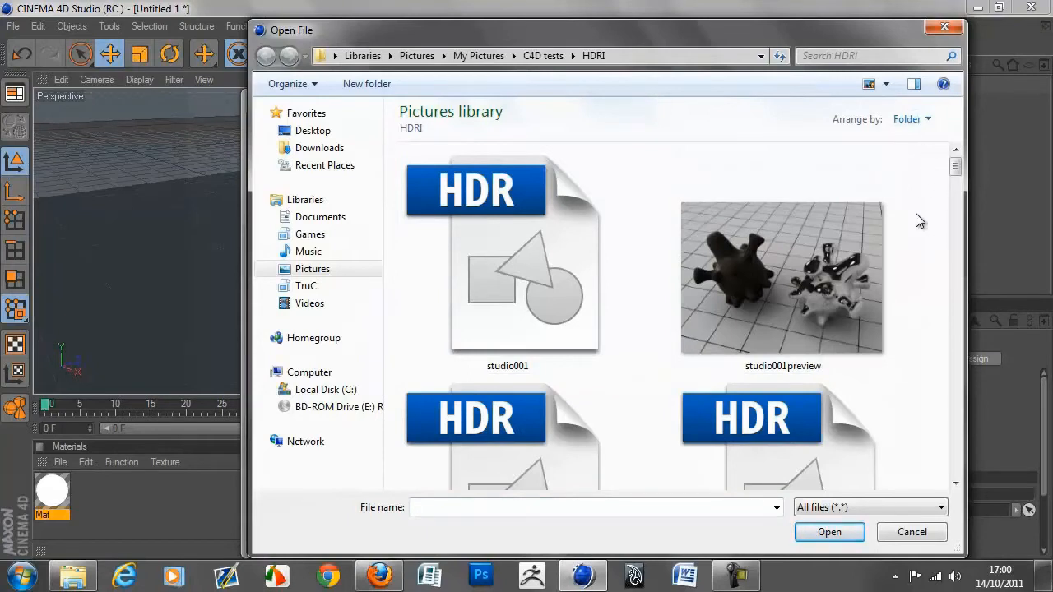
{"action": "left_click", "coordinate": [567, 255]}
{"action": "left_click", "coordinate": [770, 257]}
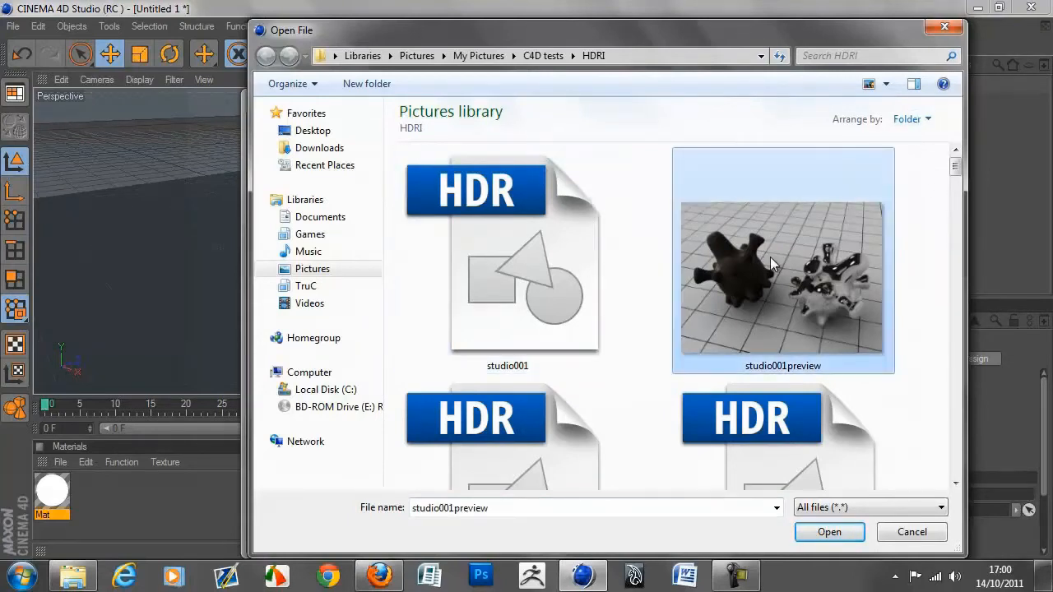
{"action": "scroll", "coordinate": [790, 199], "scroll_direction": "down", "scroll_amount": 1}
{"action": "scroll", "coordinate": [790, 198], "scroll_direction": "down", "scroll_amount": 4}
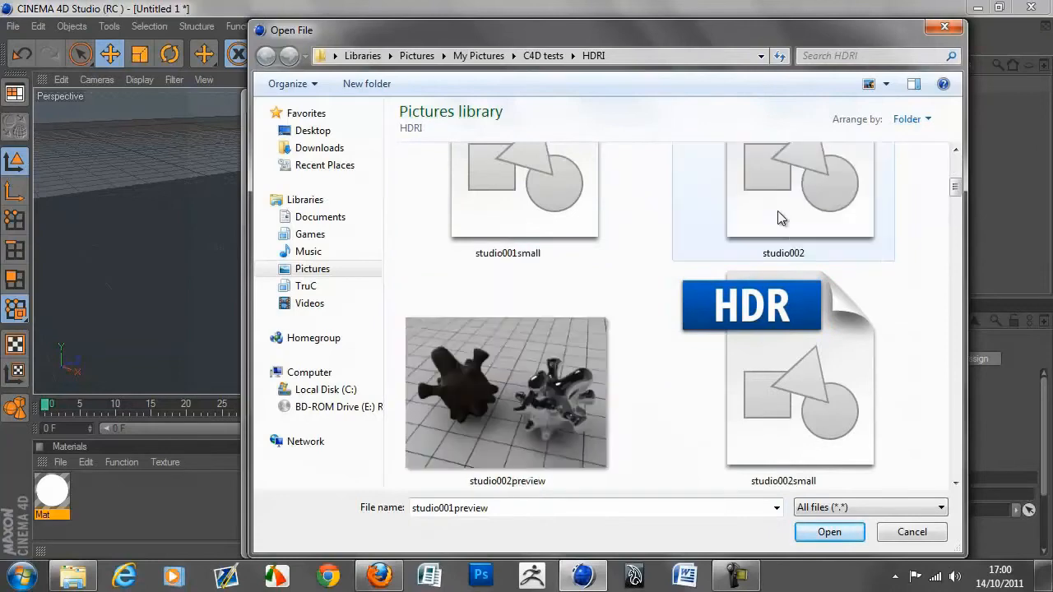
{"action": "scroll", "coordinate": [749, 223], "scroll_direction": "up", "scroll_amount": 3}
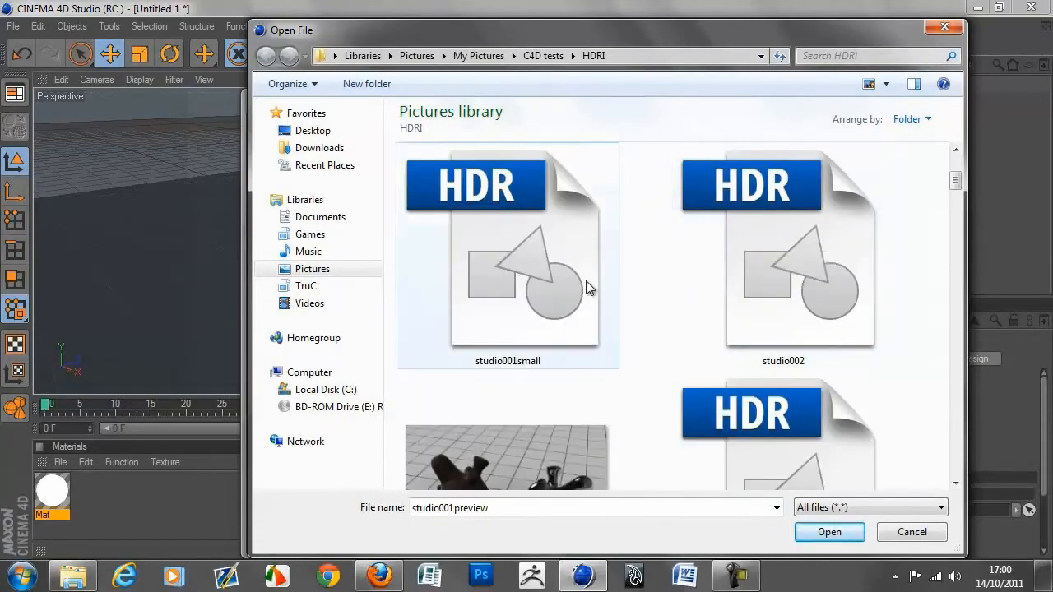
{"action": "scroll", "coordinate": [586, 281], "scroll_direction": "down", "scroll_amount": 1}
{"action": "scroll", "coordinate": [608, 305], "scroll_direction": "up", "scroll_amount": 3}
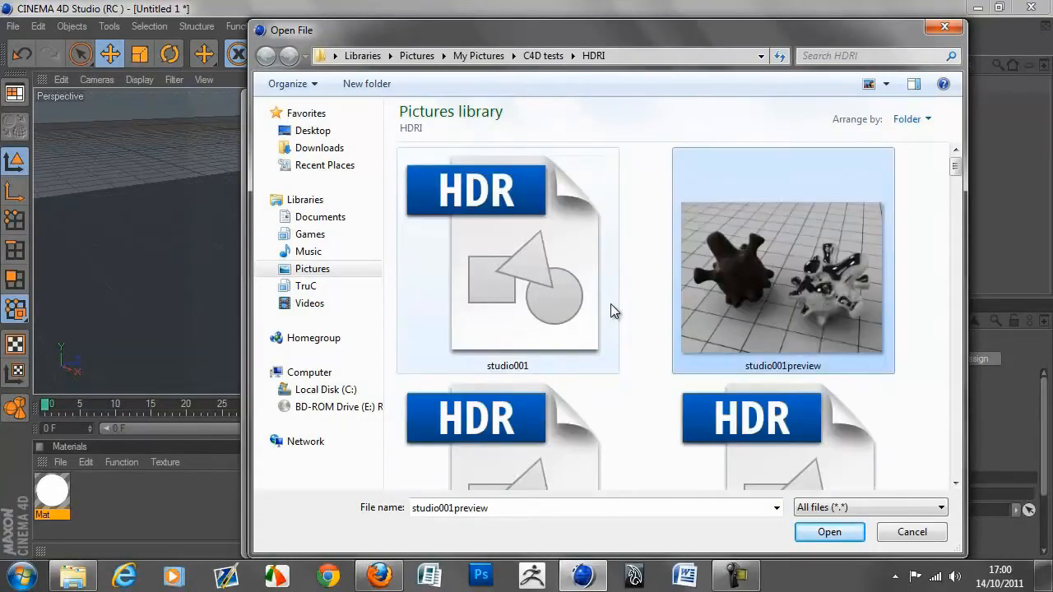
{"action": "left_click", "coordinate": [551, 282]}
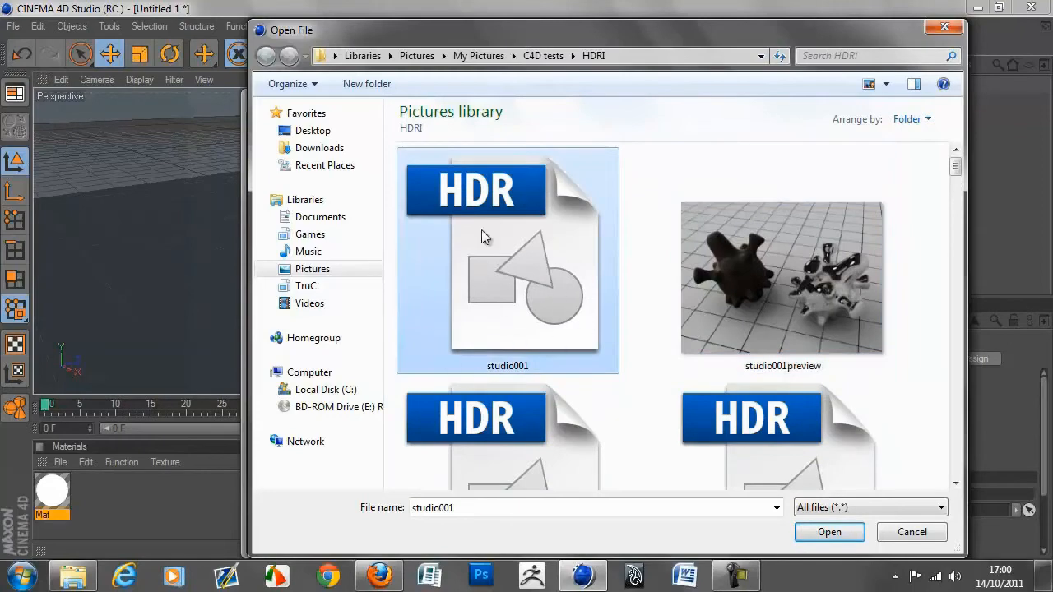
{"action": "scroll", "coordinate": [451, 250], "scroll_direction": "down", "scroll_amount": 1}
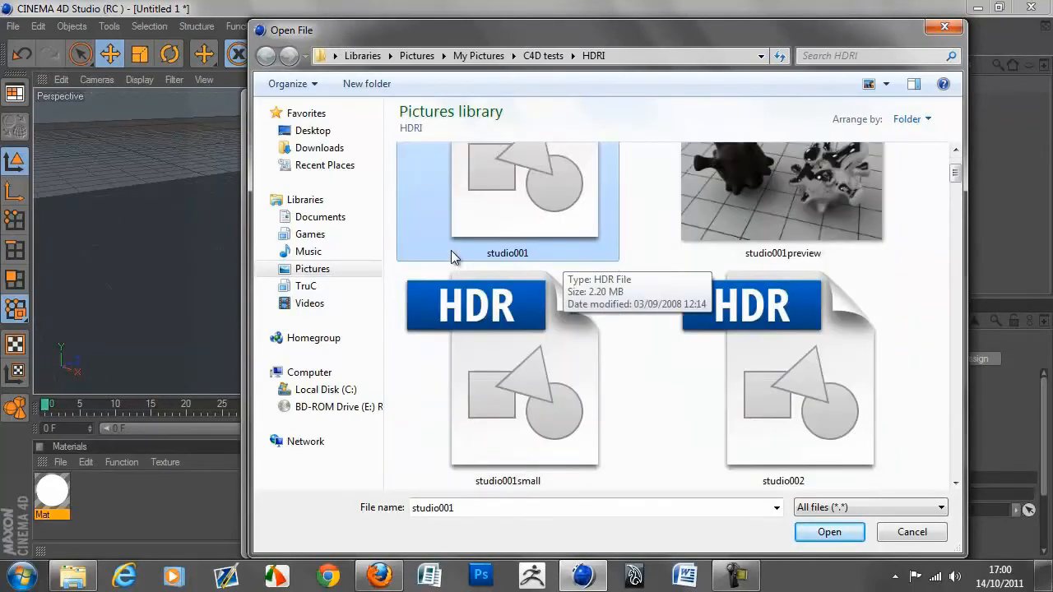
{"action": "left_click", "coordinate": [530, 381]}
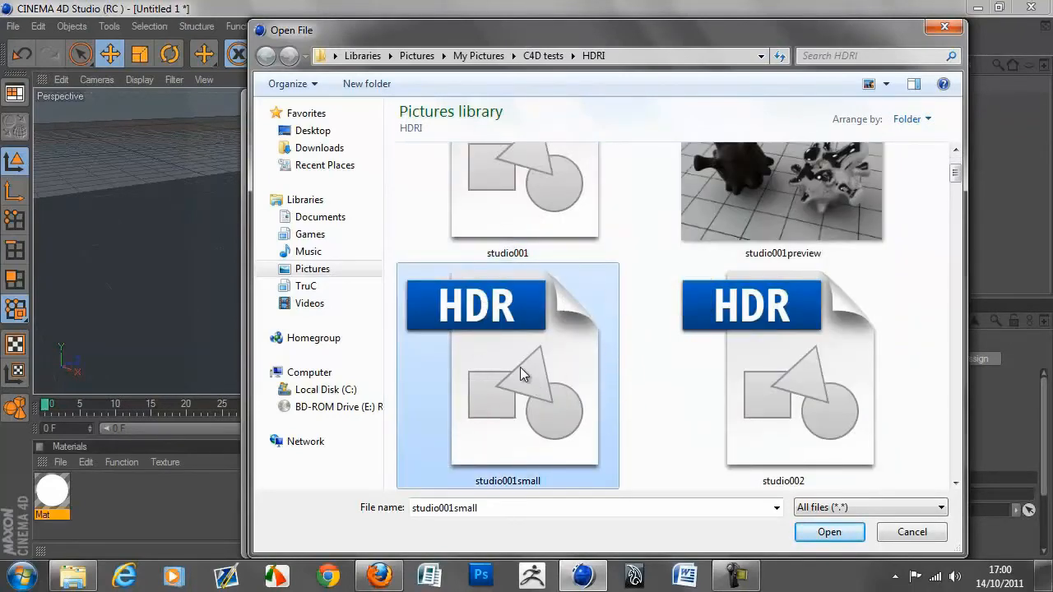
{"action": "scroll", "coordinate": [520, 367], "scroll_direction": "down", "scroll_amount": 2}
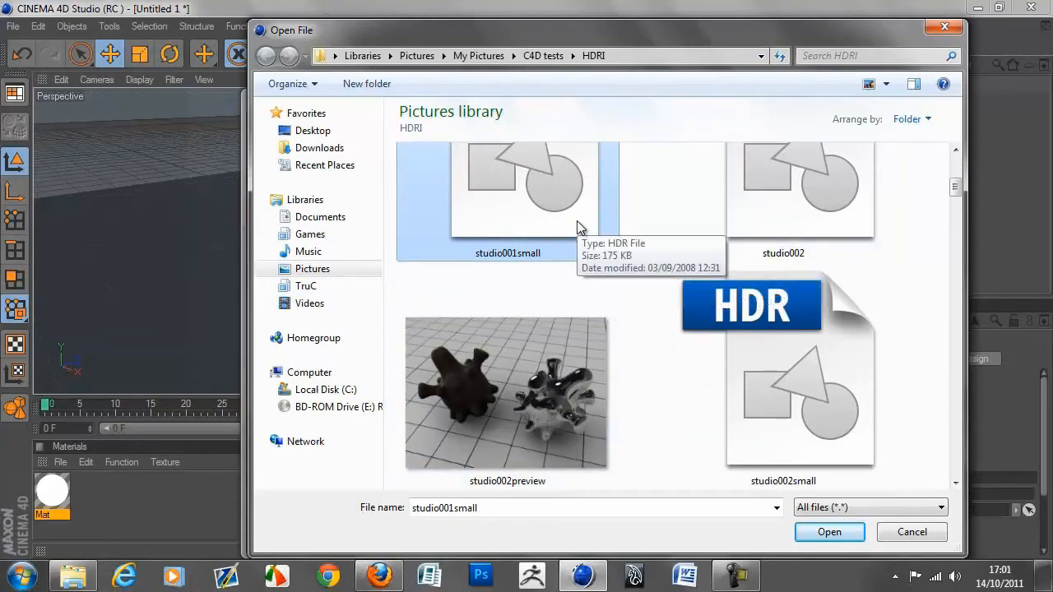
{"action": "scroll", "coordinate": [733, 255], "scroll_direction": "down", "scroll_amount": 2}
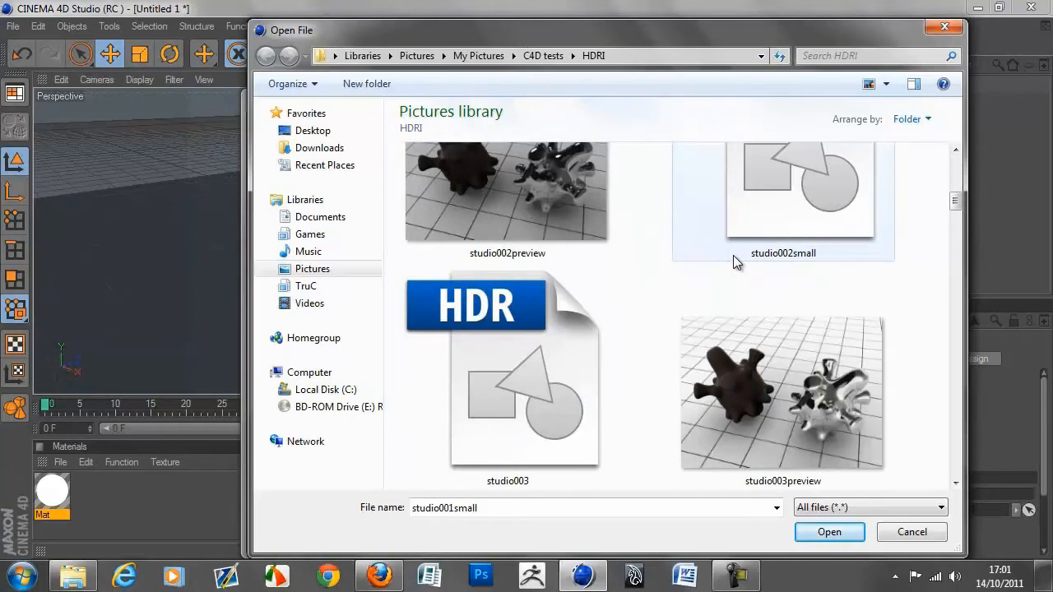
{"action": "scroll", "coordinate": [733, 256], "scroll_direction": "down", "scroll_amount": 6}
{"action": "scroll", "coordinate": [733, 255], "scroll_direction": "down", "scroll_amount": 6}
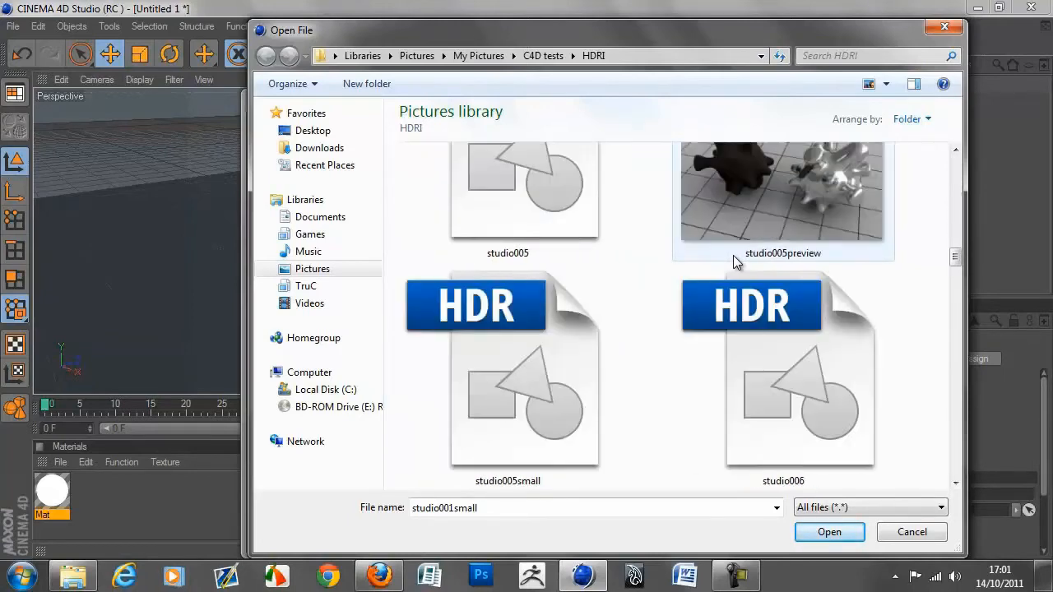
{"action": "scroll", "coordinate": [734, 255], "scroll_direction": "down", "scroll_amount": 6}
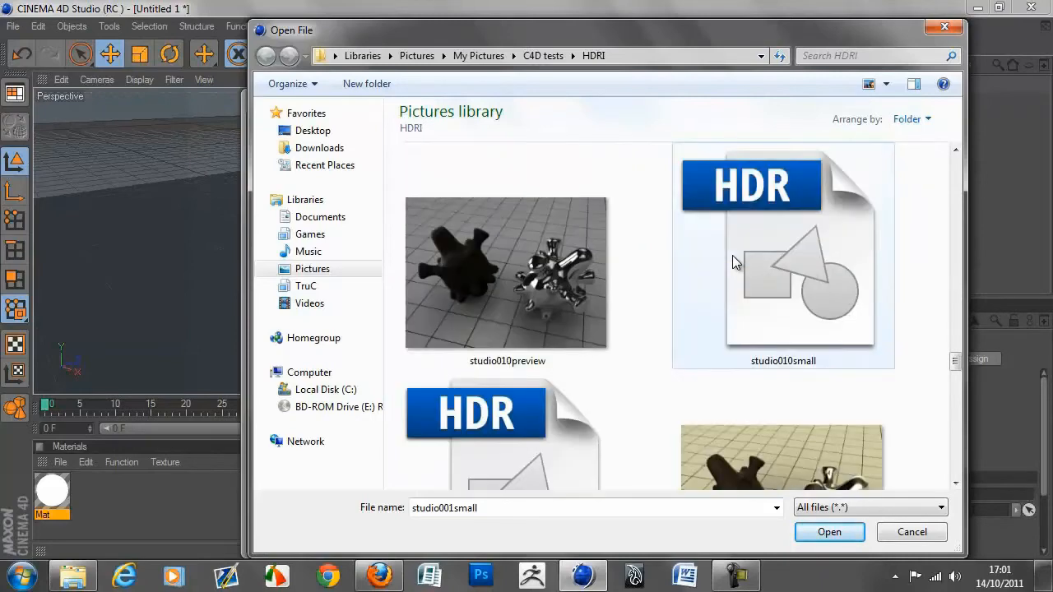
{"action": "scroll", "coordinate": [732, 255], "scroll_direction": "up", "scroll_amount": 5}
{"action": "left_click", "coordinate": [767, 263]}
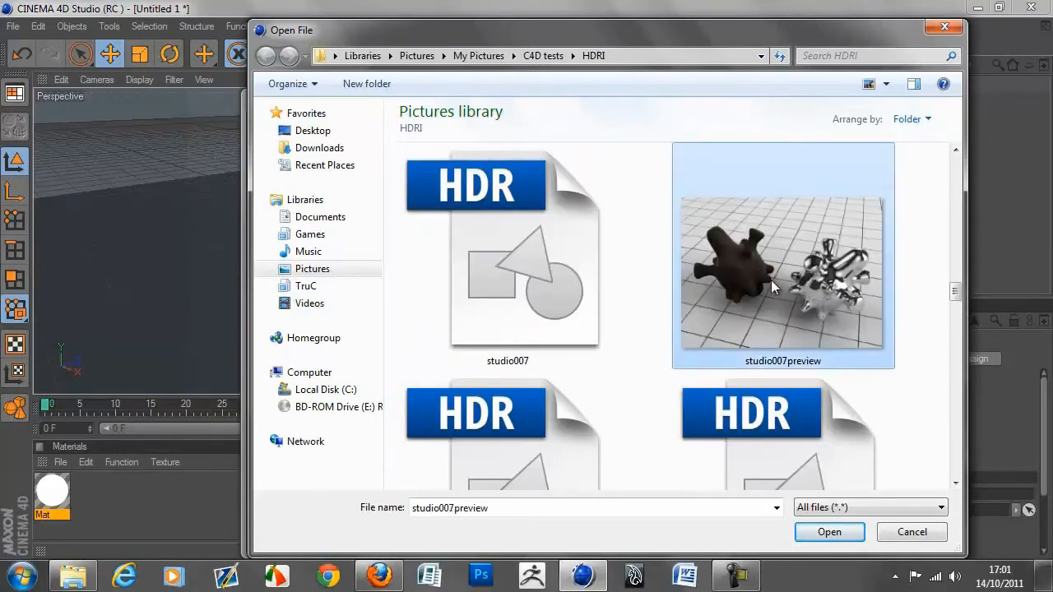
Load studio007.hdr as the Luminance texture without copying it to the document location, and close the material editor.
{"action": "left_click", "coordinate": [568, 293]}
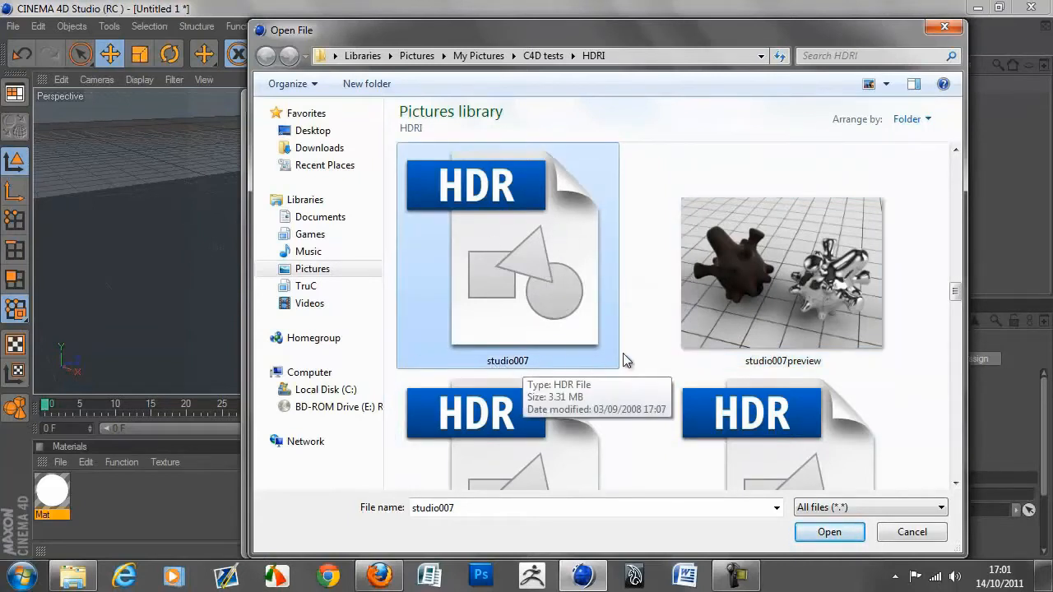
{"action": "left_click", "coordinate": [832, 534]}
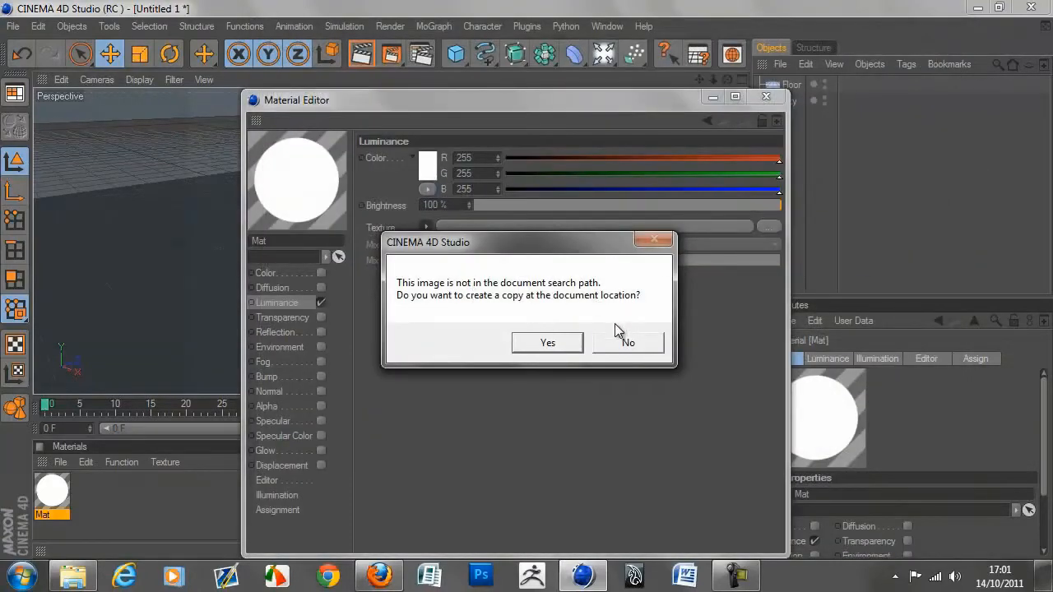
{"action": "left_click", "coordinate": [628, 342]}
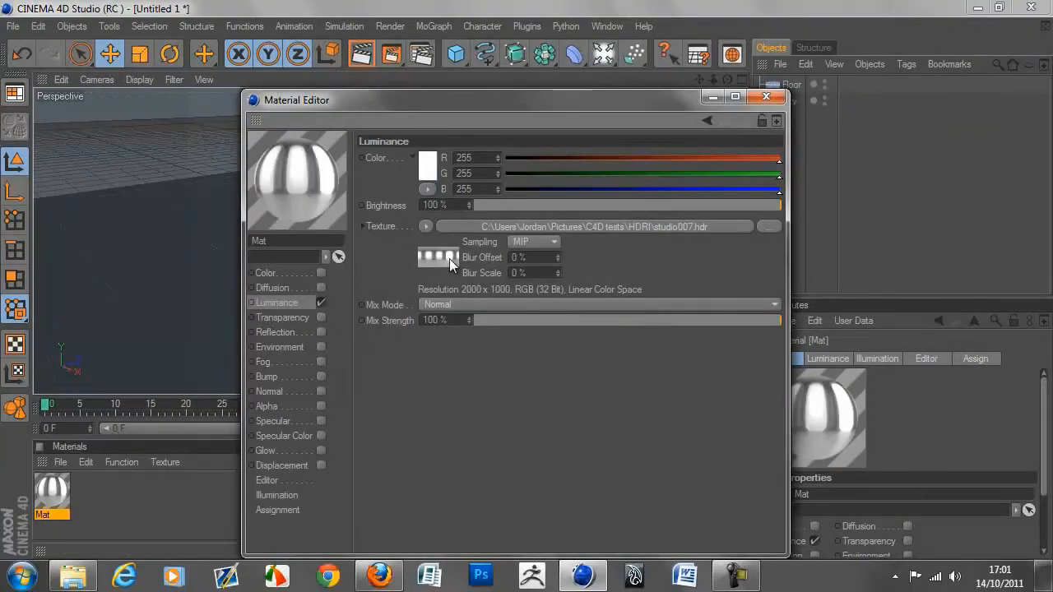
{"action": "left_click", "coordinate": [763, 98]}
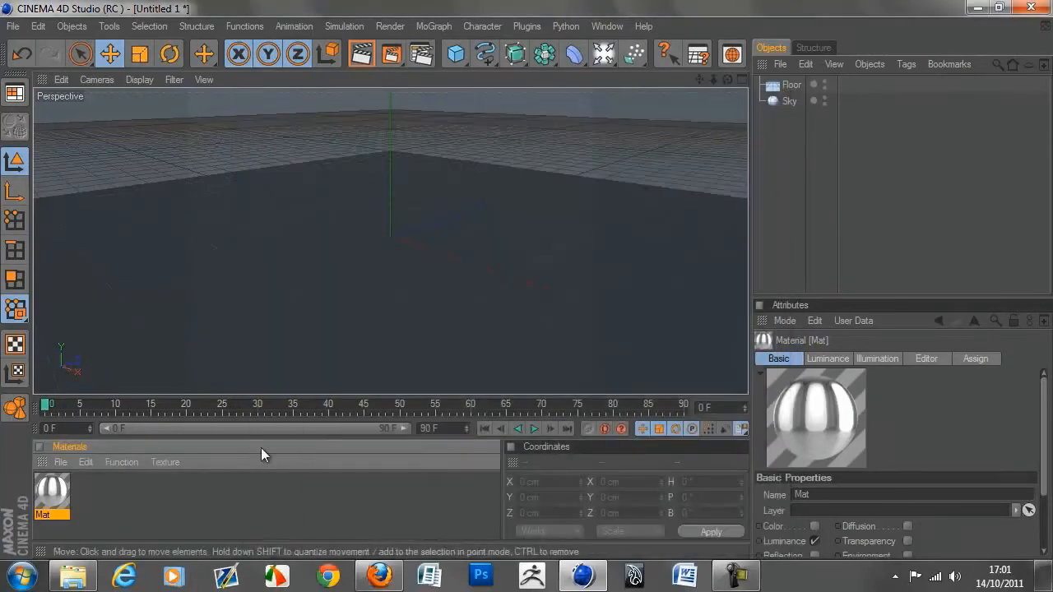
Apply the HDRI material to the Sky object.
{"action": "left_click_drag", "start_coordinate": [526, 194], "coordinate": [784, 102]}
{"action": "left_click", "coordinate": [793, 129]}
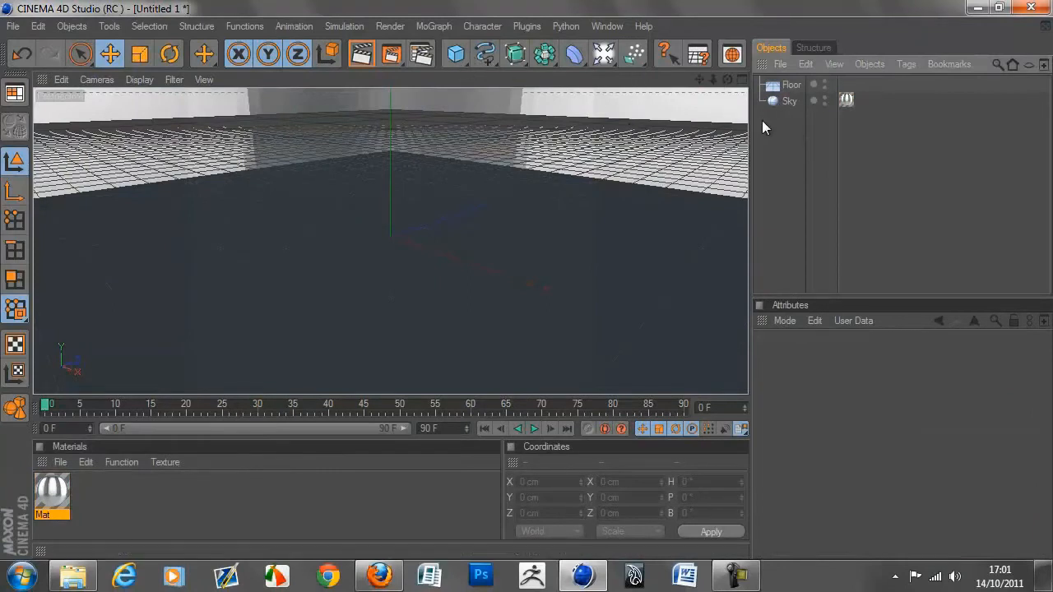
Create a second new material alongside the HDRI material.
{"action": "left_click", "coordinate": [179, 495]}
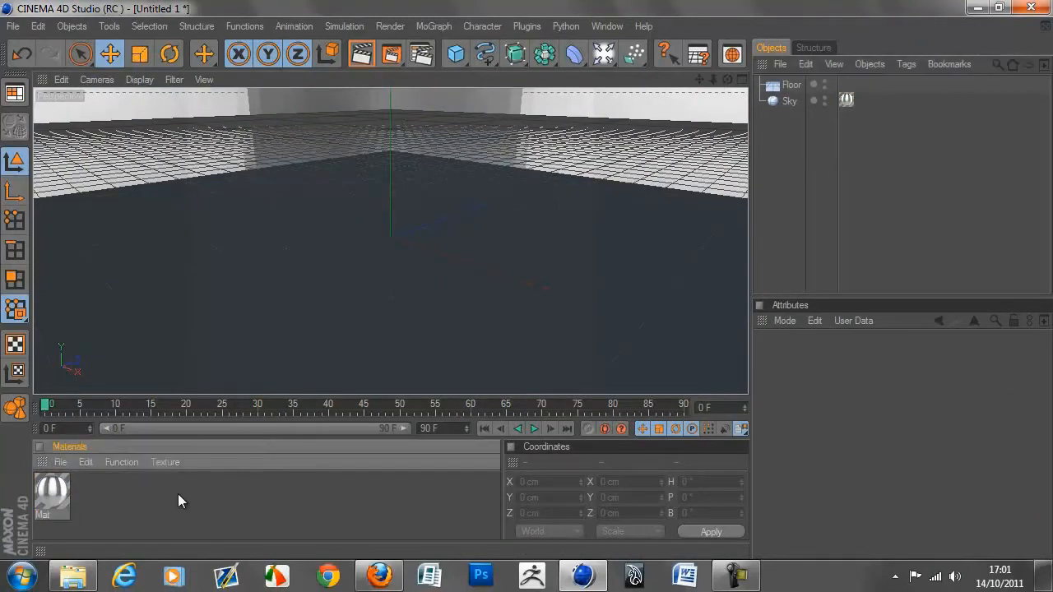
{"action": "double_click", "coordinate": [129, 497]}
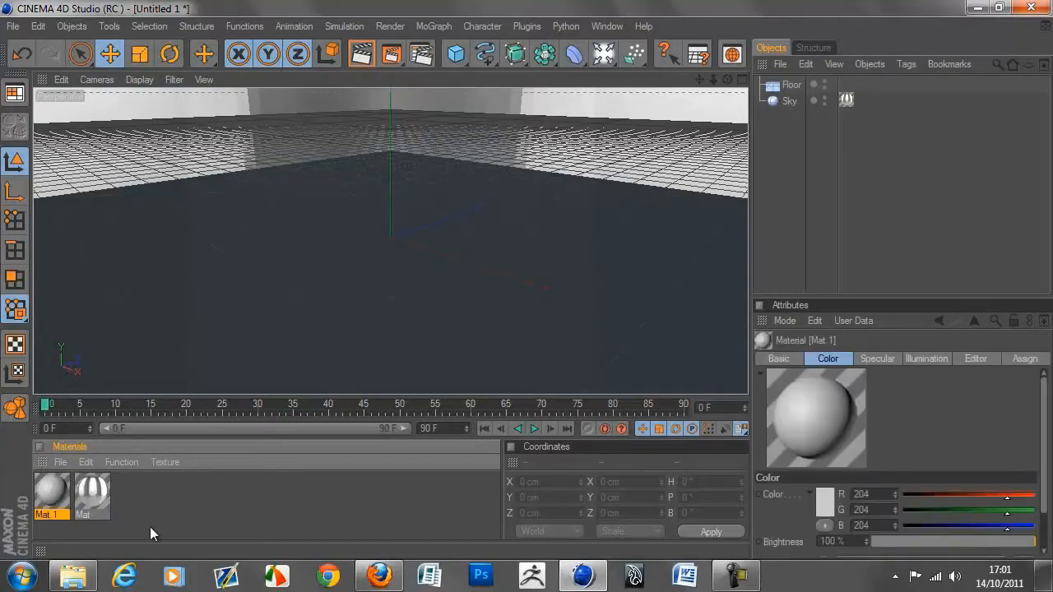
Turn off Mat.1's Specular channel, set its colour to R 226, G 229, B 230, and close the material editor.
{"action": "double_click", "coordinate": [49, 504]}
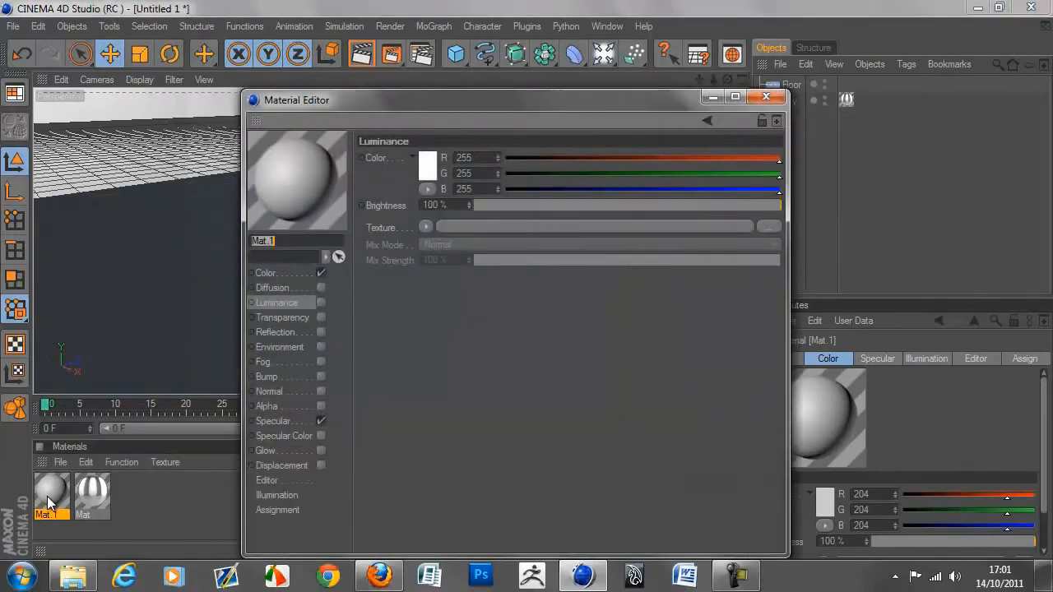
{"action": "left_click", "coordinate": [321, 422]}
{"action": "left_click", "coordinate": [304, 272]}
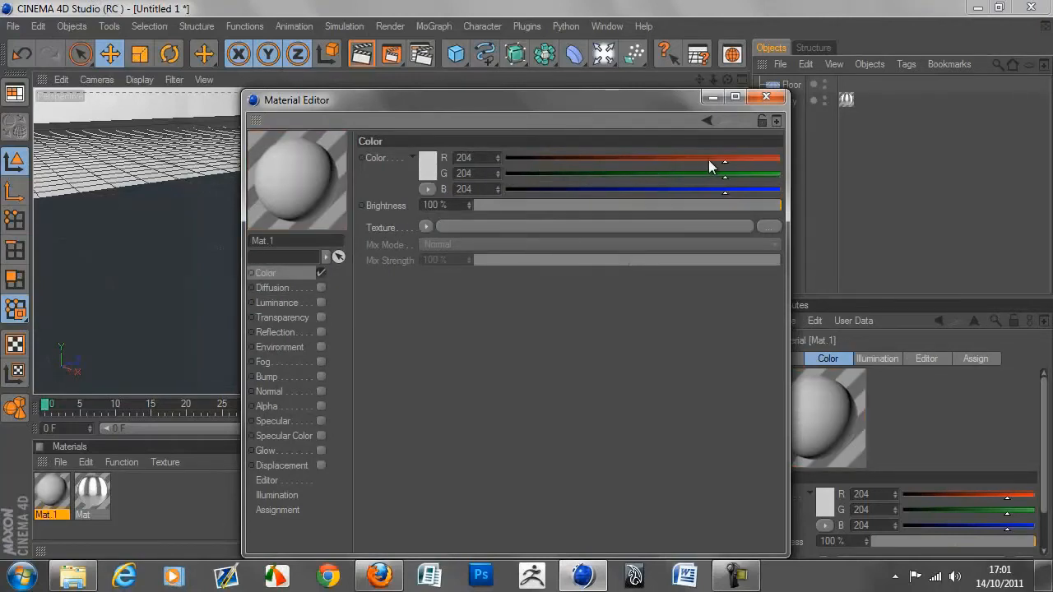
{"action": "left_click_drag", "start_coordinate": [725, 159], "coordinate": [749, 163]}
{"action": "left_click", "coordinate": [752, 189]}
{"action": "left_click", "coordinate": [752, 174]}
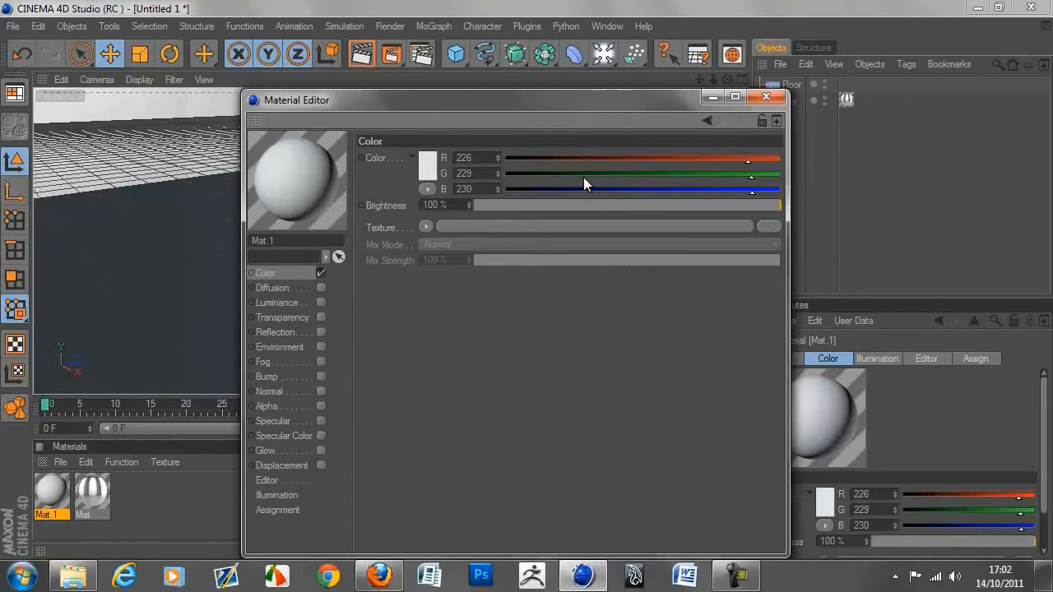
{"action": "left_click", "coordinate": [766, 98]}
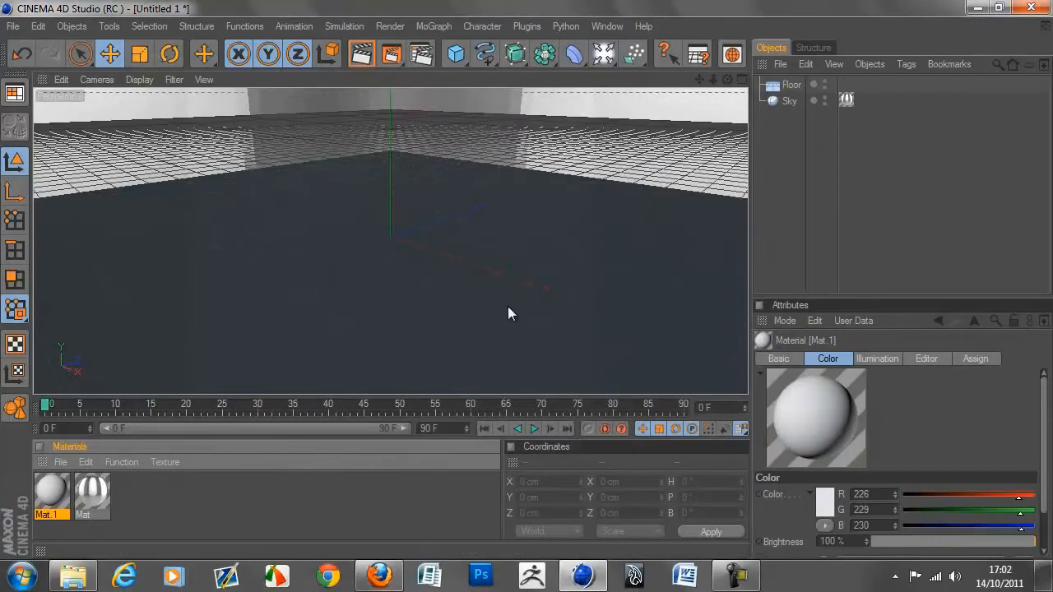
Apply the light grey Mat.1 material to the Floor object.
{"action": "left_click_drag", "start_coordinate": [93, 492], "coordinate": [791, 87]}
{"action": "left_click", "coordinate": [777, 122]}
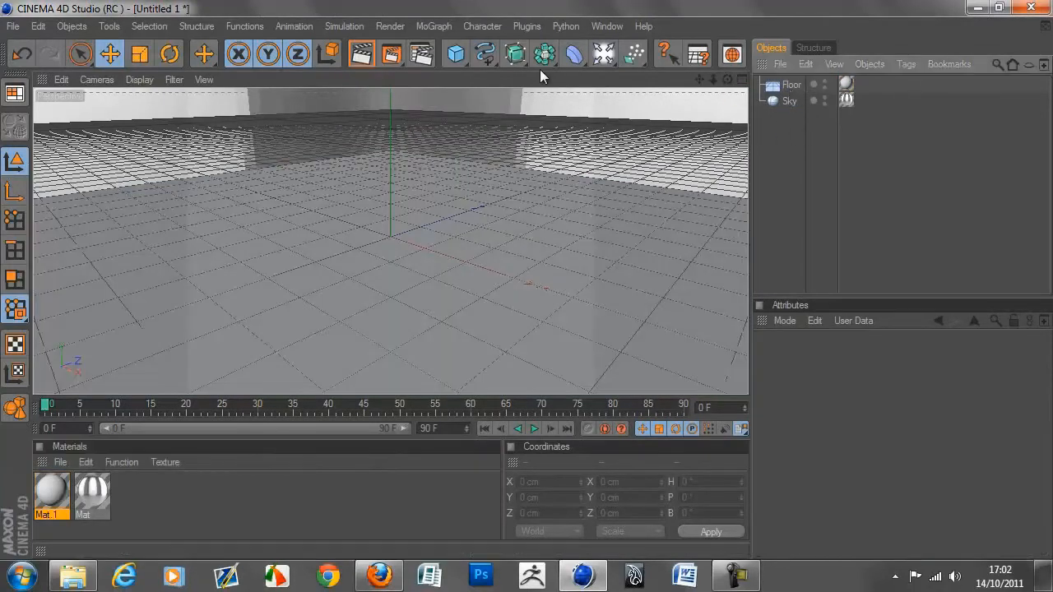
Add a sphere and raise it along Y to about 109 cm so it sits above the floor.
{"action": "left_click_drag", "start_coordinate": [456, 54], "coordinate": [597, 73]}
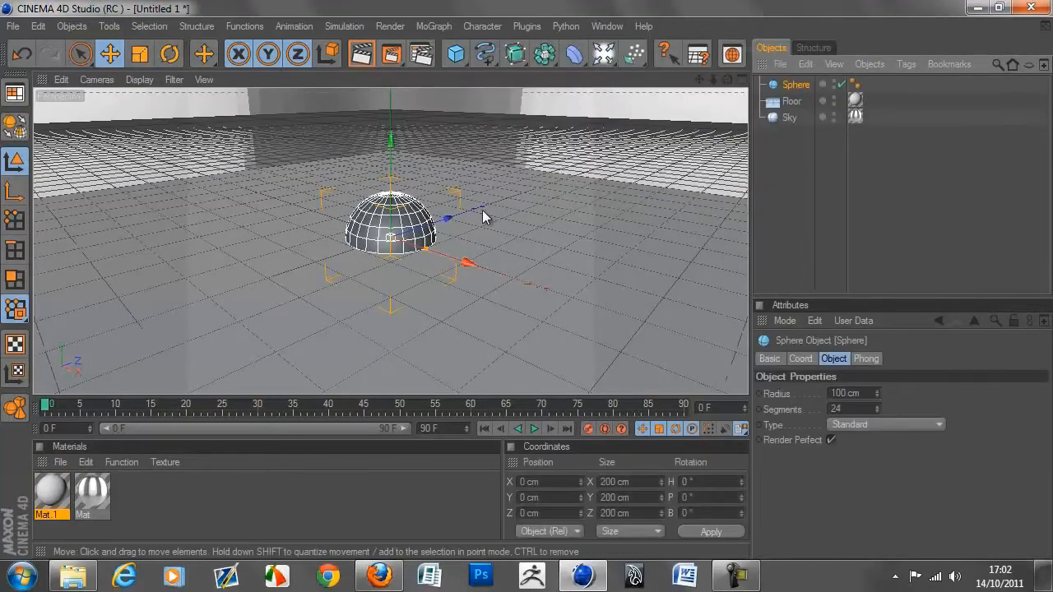
{"action": "left_click_drag", "start_coordinate": [395, 156], "coordinate": [527, 281]}
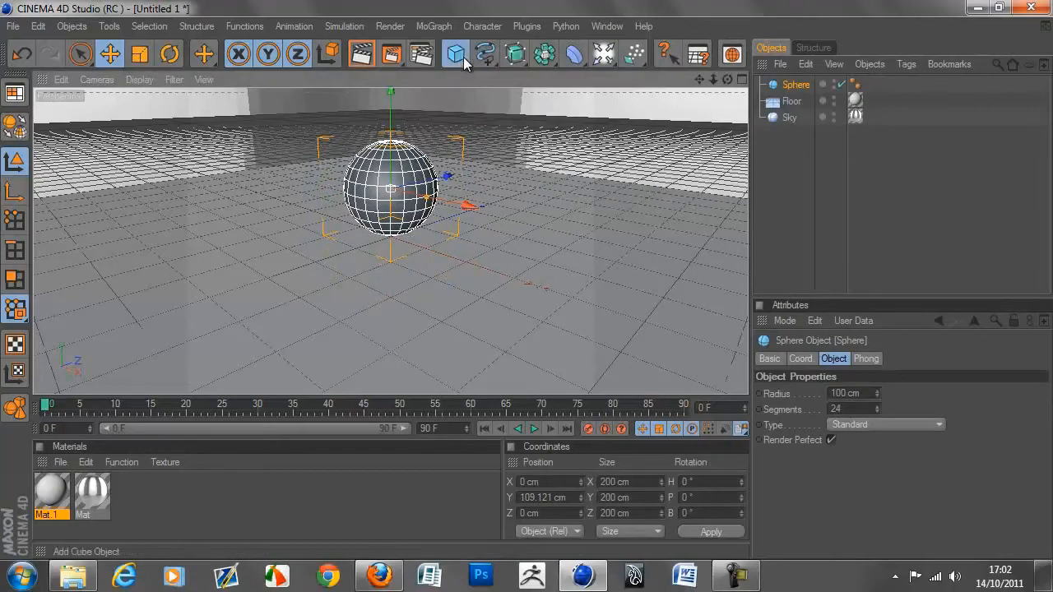
{"action": "left_click_drag", "start_coordinate": [463, 57], "coordinate": [1026, 199]}
{"action": "left_click", "coordinate": [1025, 199]}
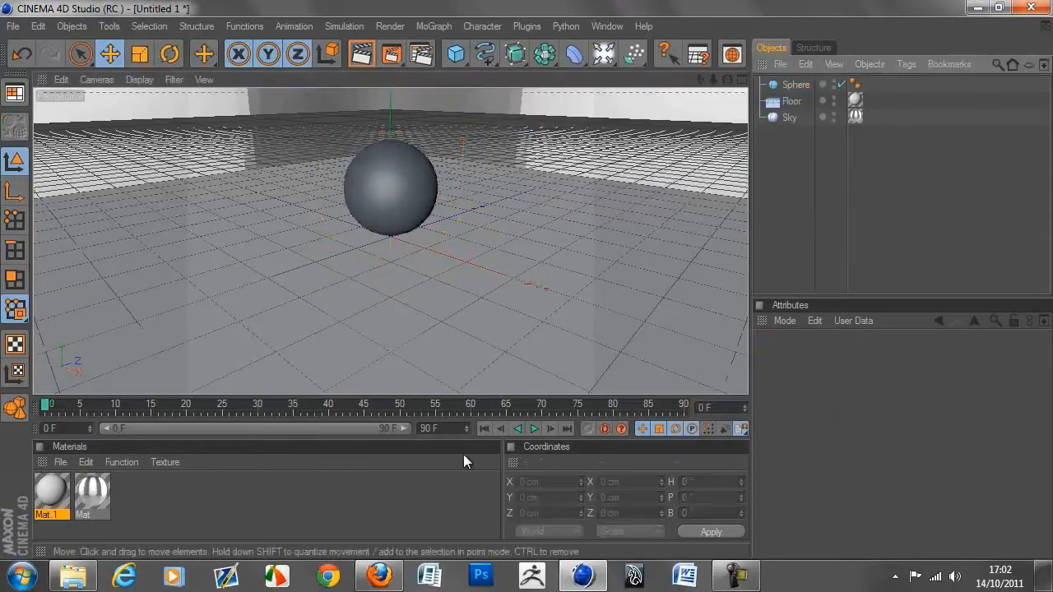
Create a third material and set its colour to green with R 138, G 231, B 103.
{"action": "double_click", "coordinate": [196, 512]}
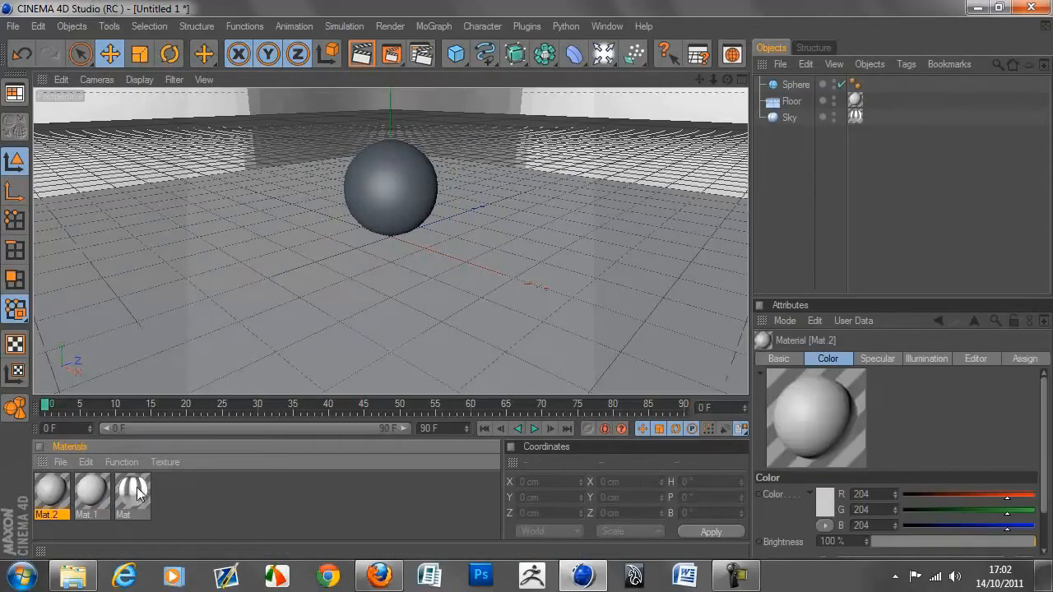
{"action": "double_click", "coordinate": [54, 494]}
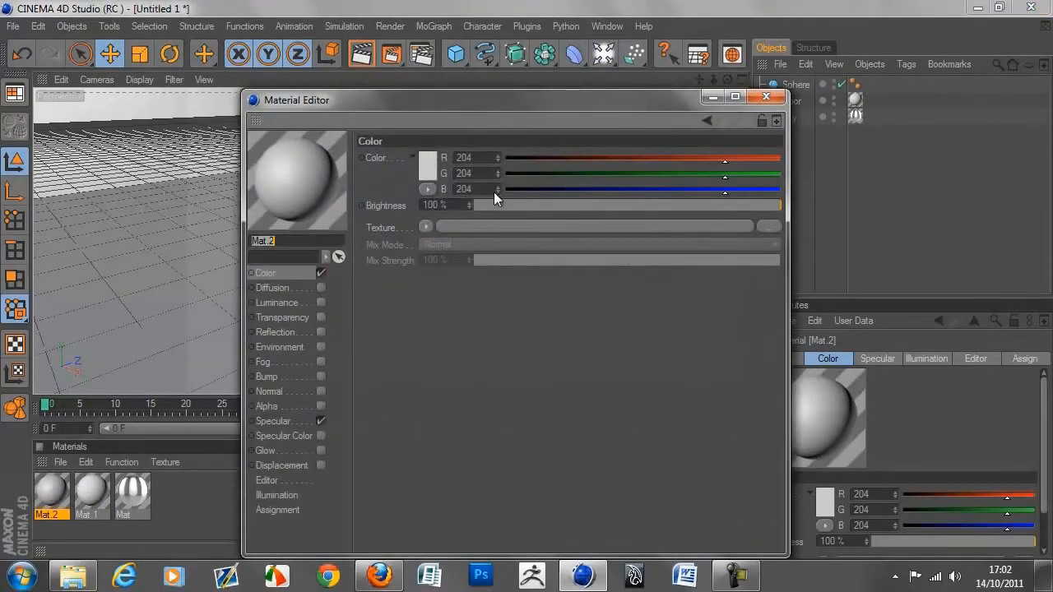
{"action": "left_click_drag", "start_coordinate": [714, 159], "coordinate": [616, 190]}
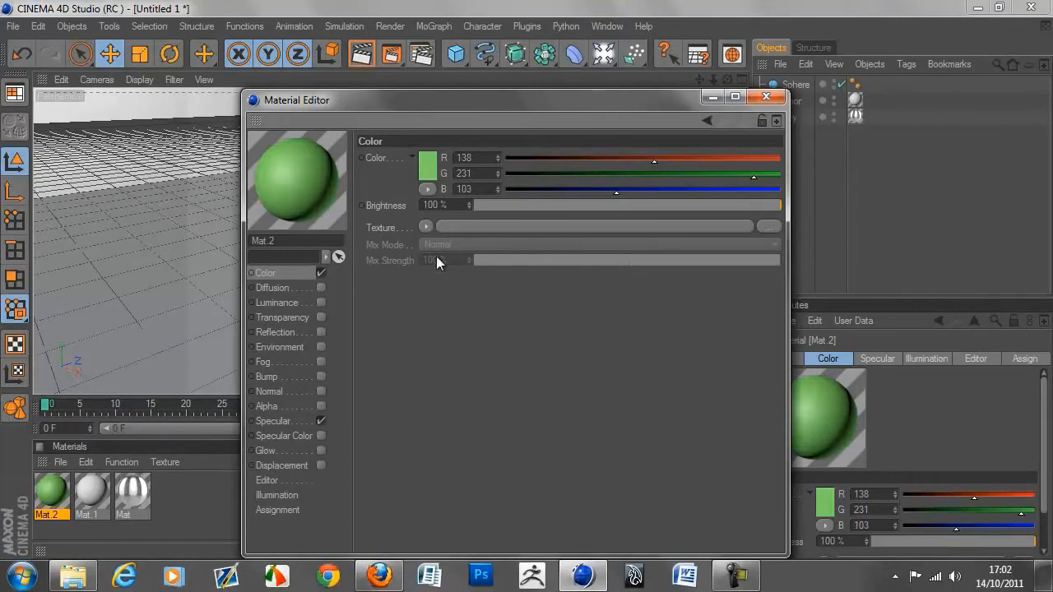
Enable Reflection on the green material and set the reflection brightness to 6%.
{"action": "left_click", "coordinate": [321, 332]}
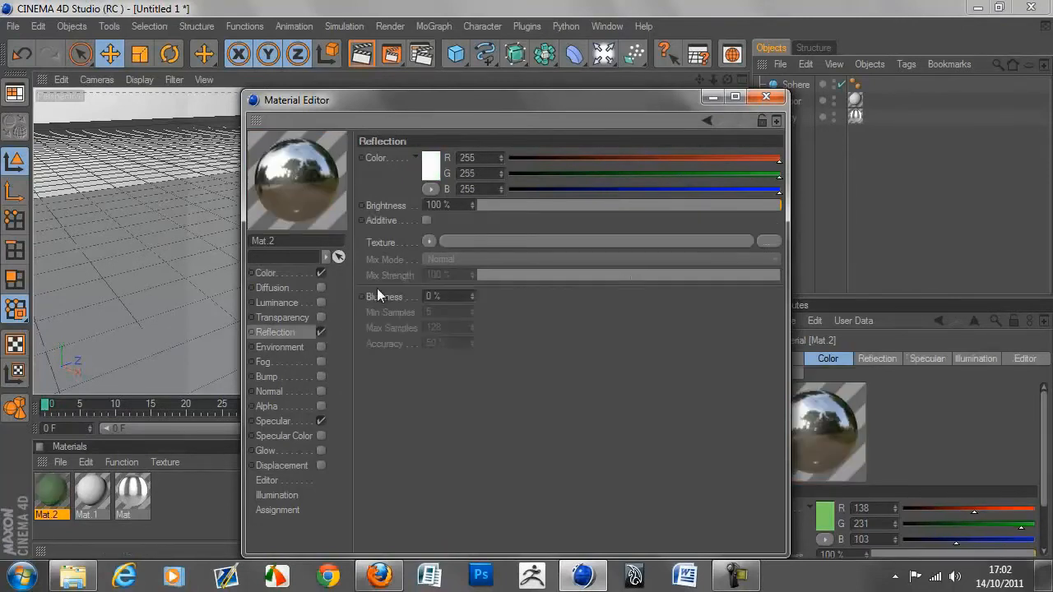
{"action": "left_click", "coordinate": [493, 205]}
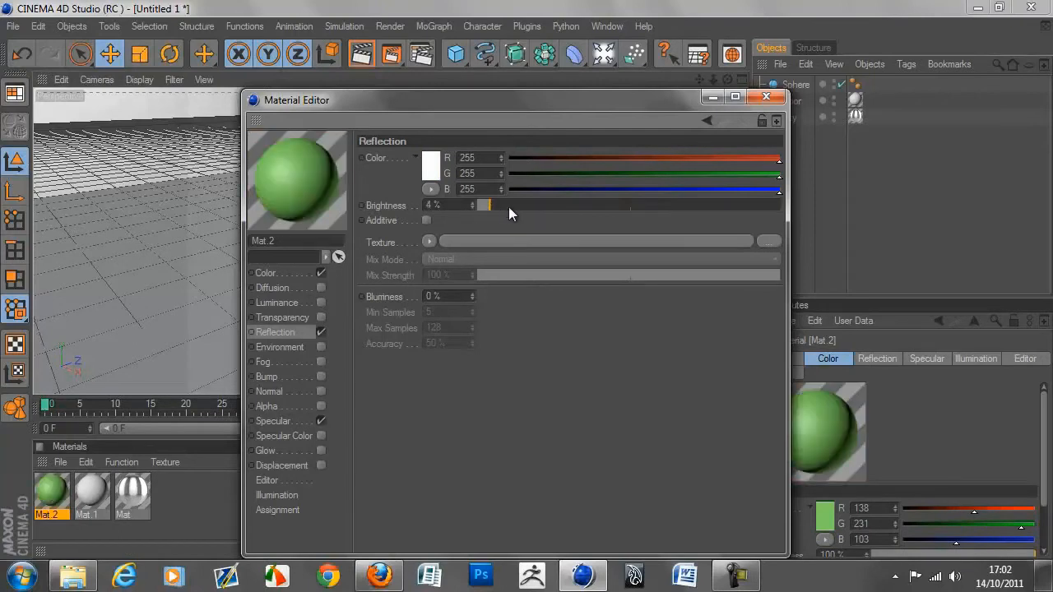
{"action": "left_click", "coordinate": [506, 206]}
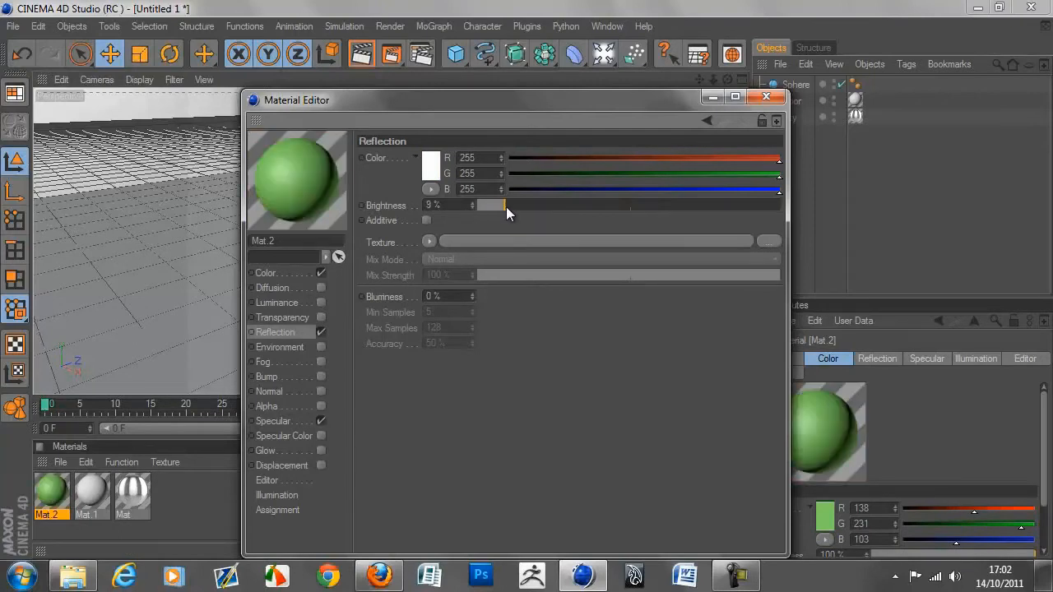
{"action": "left_click", "coordinate": [734, 203]}
{"action": "left_click_drag", "start_coordinate": [725, 201], "coordinate": [500, 208]}
Add a Fresnel texture to the green material's reflection with 33% mix strength, and close the material editor.
{"action": "left_click", "coordinate": [428, 242]}
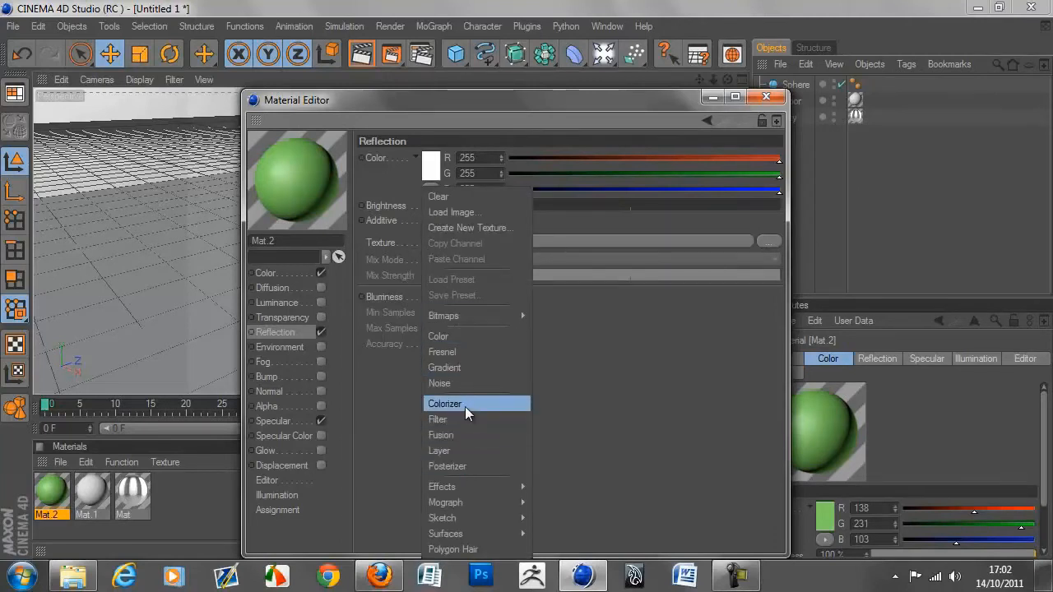
{"action": "left_click", "coordinate": [458, 352]}
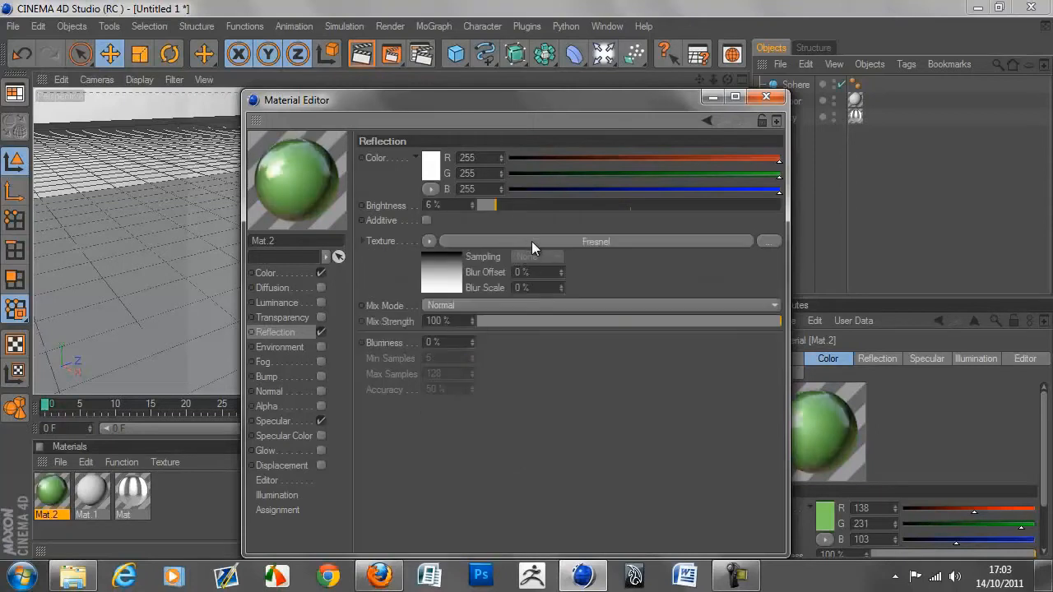
{"action": "left_click_drag", "start_coordinate": [543, 320], "coordinate": [558, 332]}
{"action": "left_click_drag", "start_coordinate": [545, 321], "coordinate": [577, 323]}
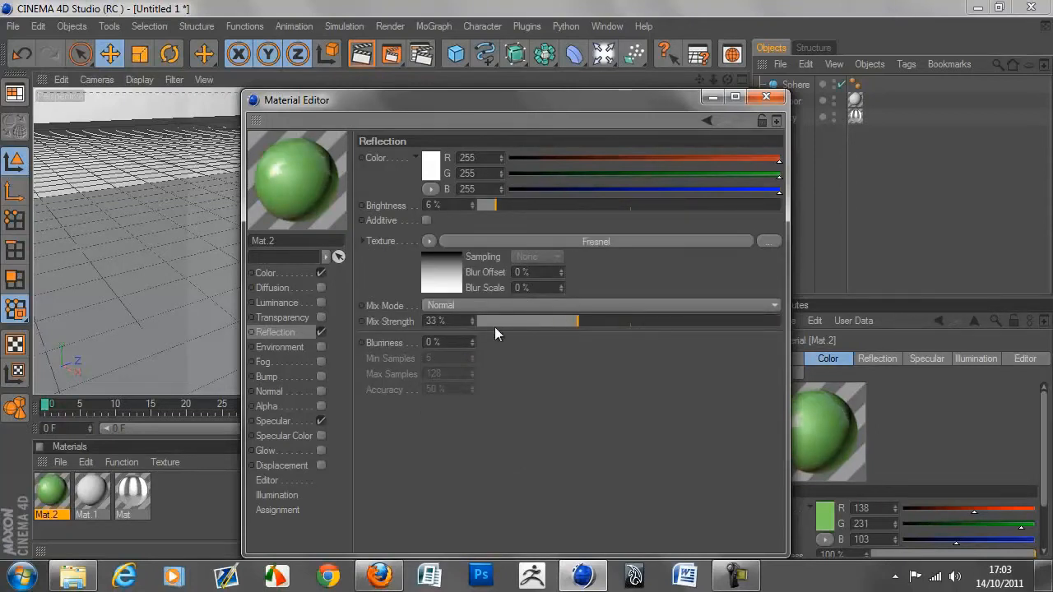
{"action": "left_click", "coordinate": [767, 98]}
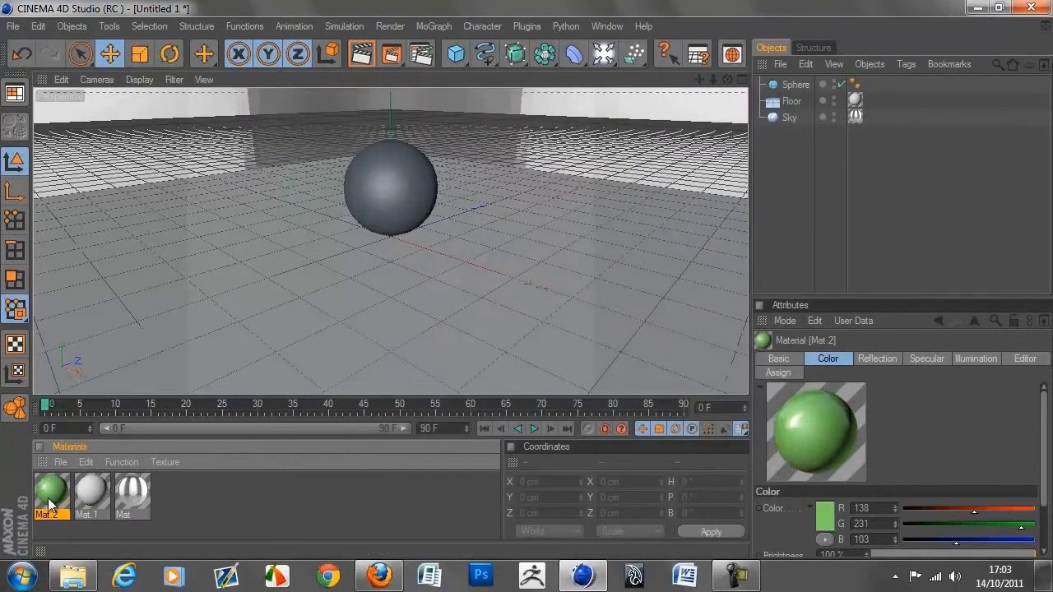
Apply the green material to the Sphere and test-render the viewport from a closer and slightly lower view.
{"action": "left_click_drag", "start_coordinate": [372, 167], "coordinate": [374, 169]}
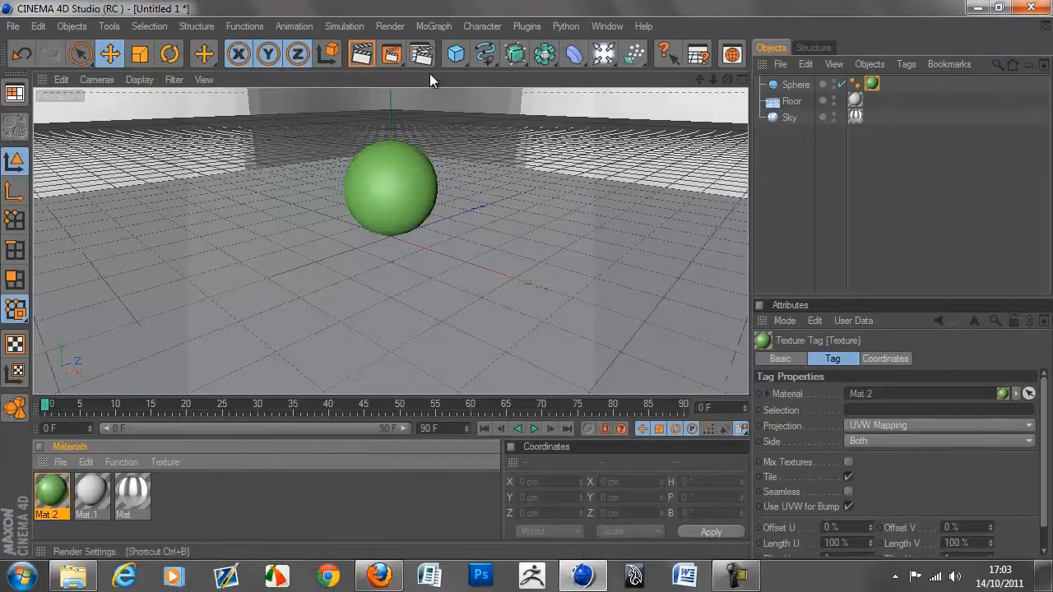
{"action": "left_click_drag", "start_coordinate": [700, 79], "coordinate": [532, 280]}
{"action": "key", "text": "ctrl+r"}
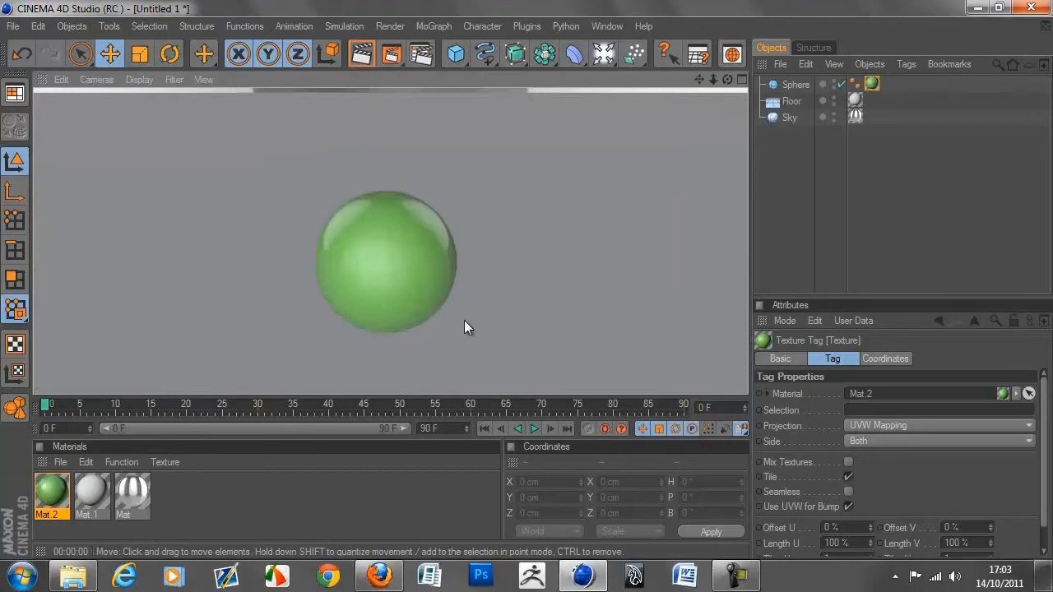
{"action": "mouse_move", "coordinate": [729, 79]}
{"action": "left_mouse_down"}
{"action": "mouse_move", "coordinate": [526, 282]}
{"action": "mouse_move", "coordinate": [730, 86]}
{"action": "left_mouse_up"}
{"action": "key", "text": "ctrl+r"}
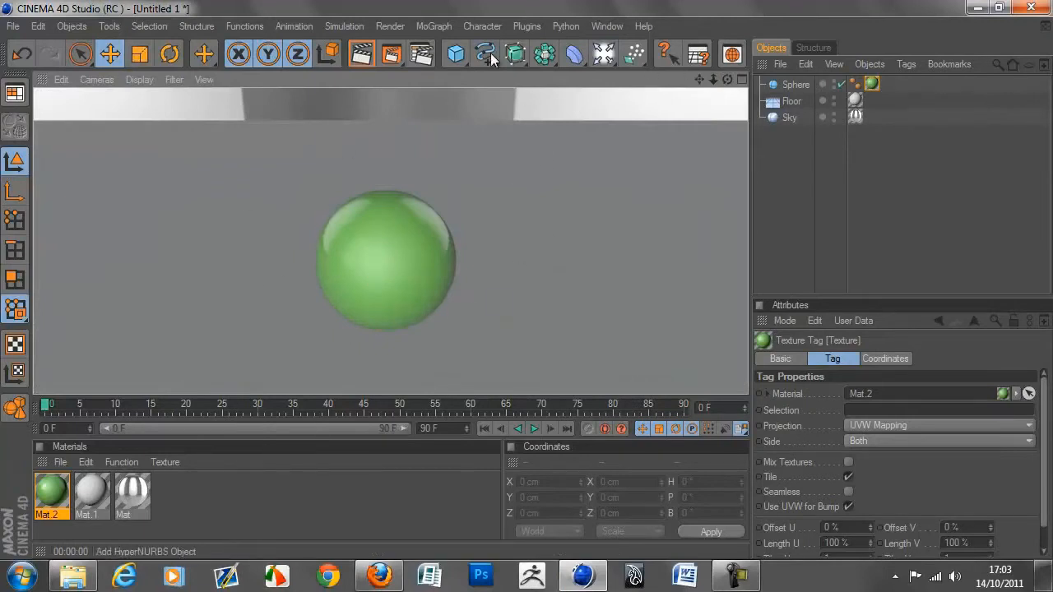
Add the Global Illumination effect to the render settings and close them.
{"action": "left_click", "coordinate": [420, 55]}
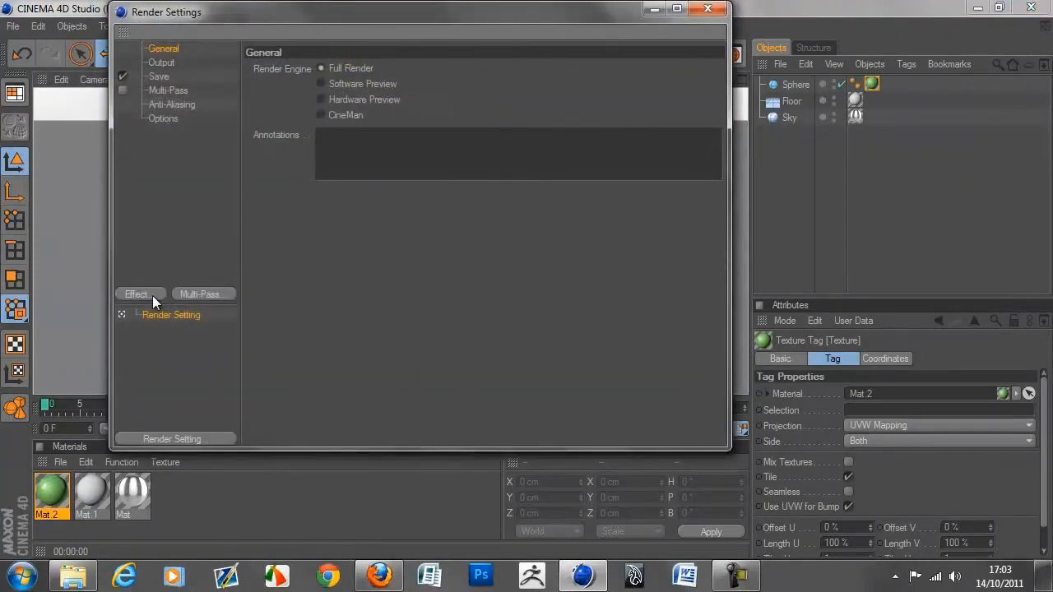
{"action": "left_click", "coordinate": [152, 296]}
{"action": "left_click", "coordinate": [207, 363]}
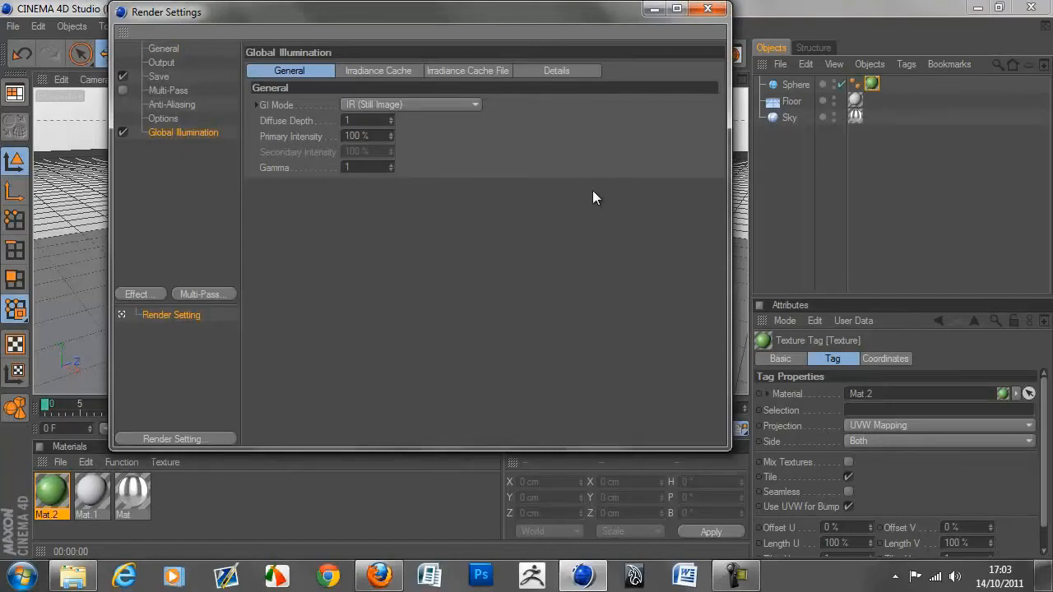
{"action": "left_click", "coordinate": [708, 10]}
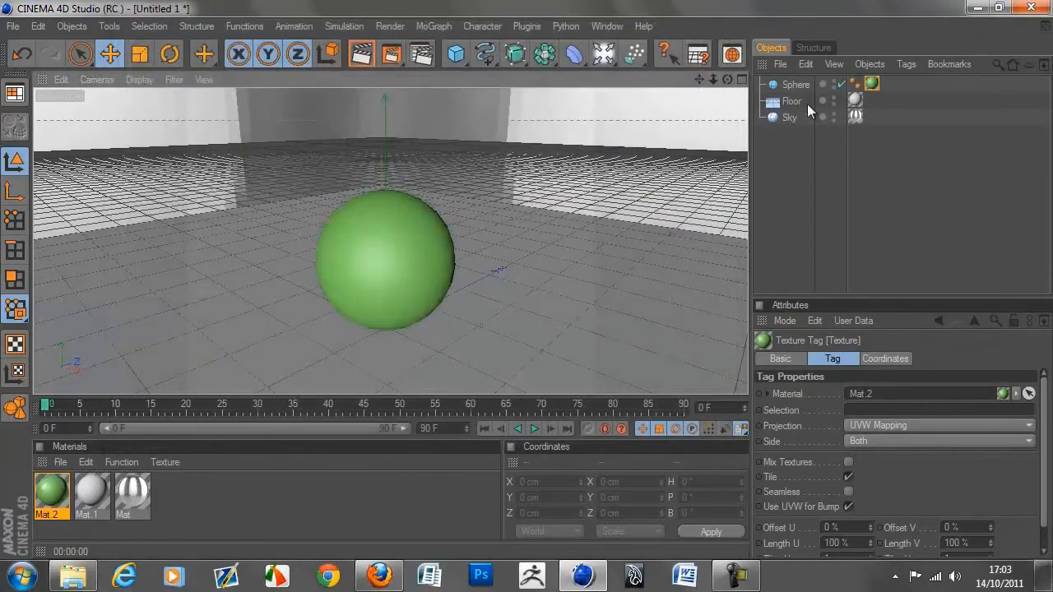
Review the Luminance channel and HDR texture of the Sky's material, leaving its settings as they are.
{"action": "left_click", "coordinate": [855, 117]}
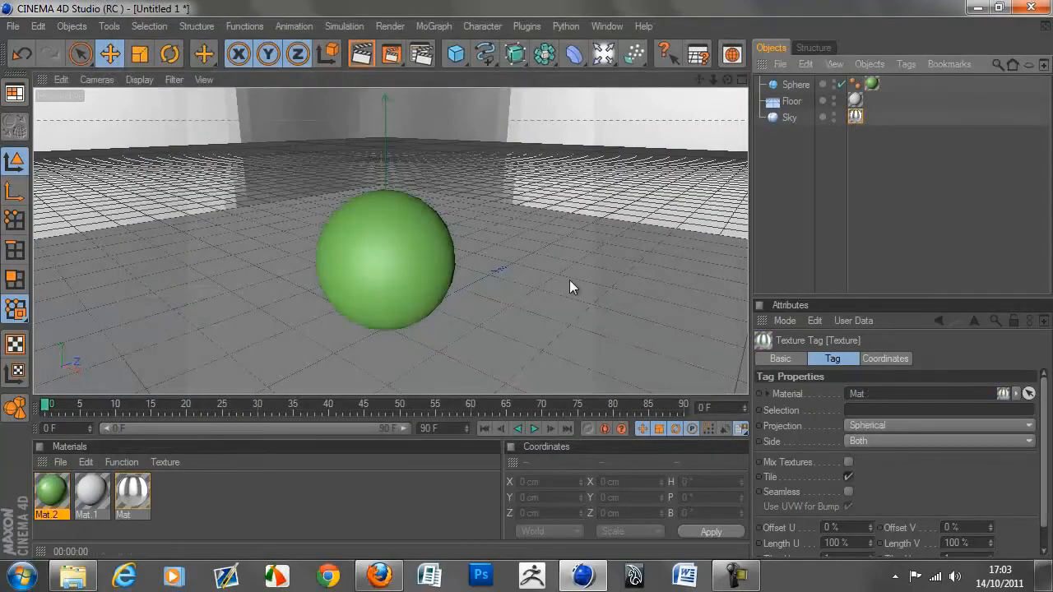
{"action": "double_click", "coordinate": [133, 492]}
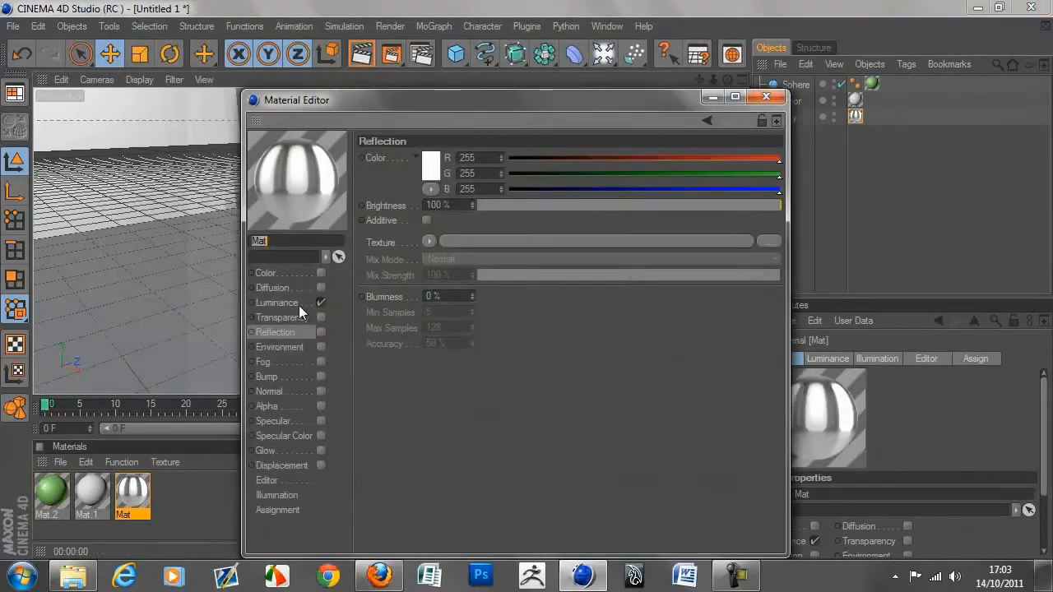
{"action": "left_click", "coordinate": [299, 304]}
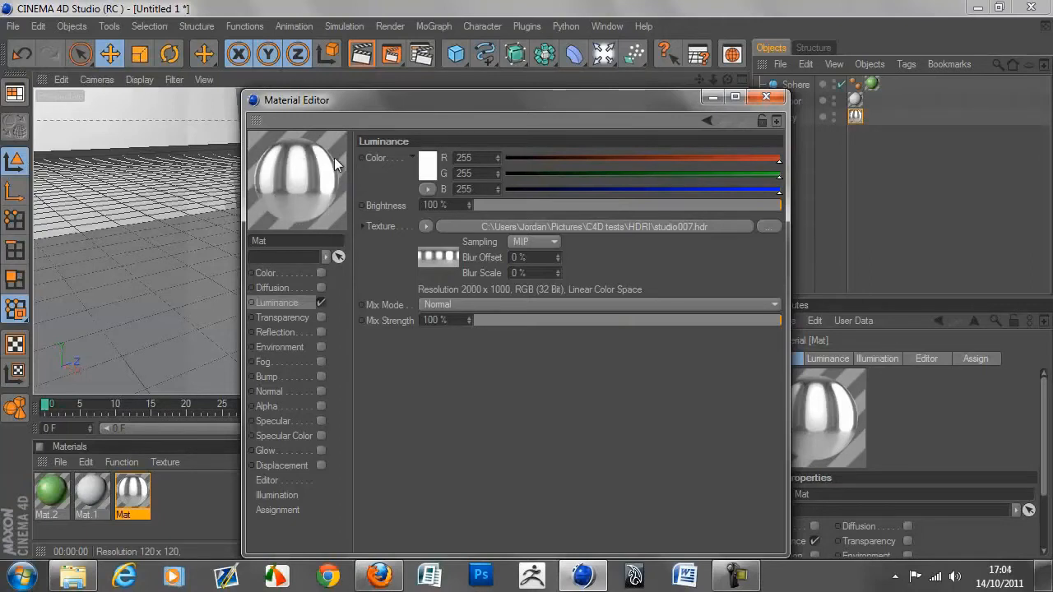
{"action": "left_click", "coordinate": [767, 98]}
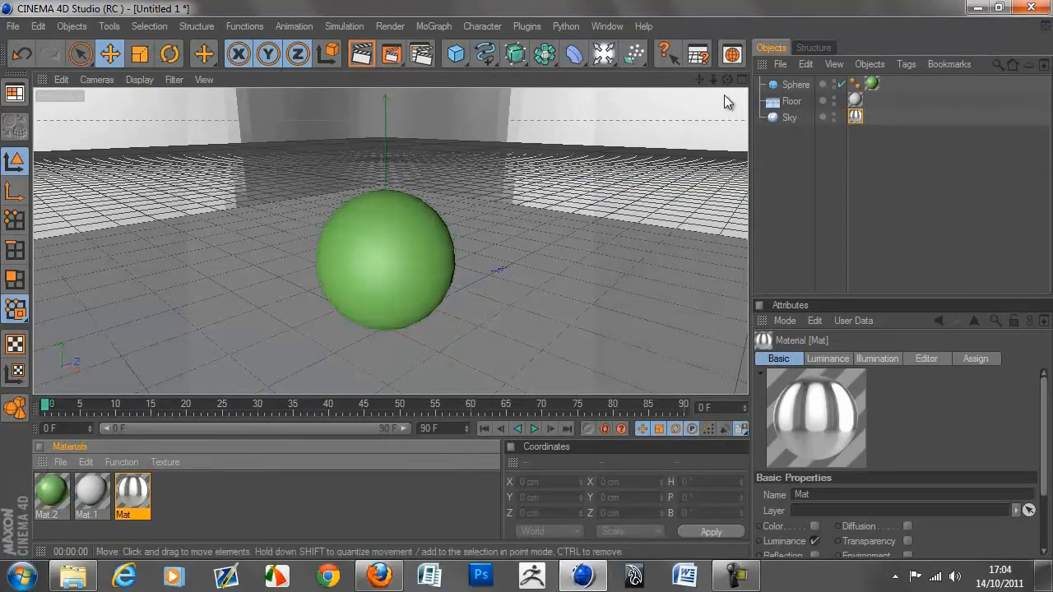
Render the viewport with Global Illumination, and again from a lower angle that shows the horizon between floor and sky.
{"action": "key", "text": "ctrl+r"}
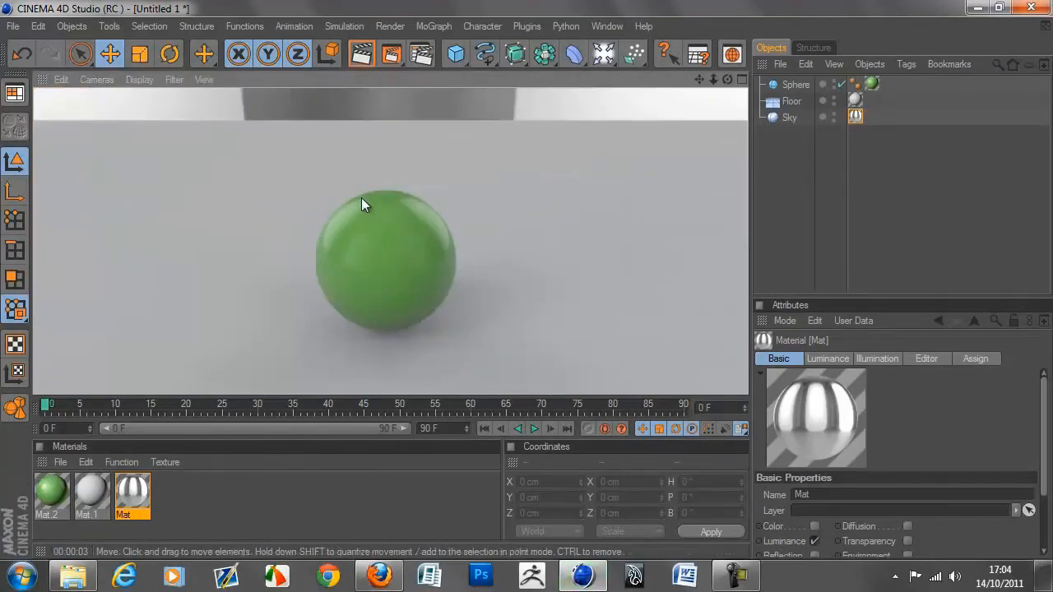
{"action": "left_click", "coordinate": [728, 79]}
{"action": "key", "text": "ctrl+r"}
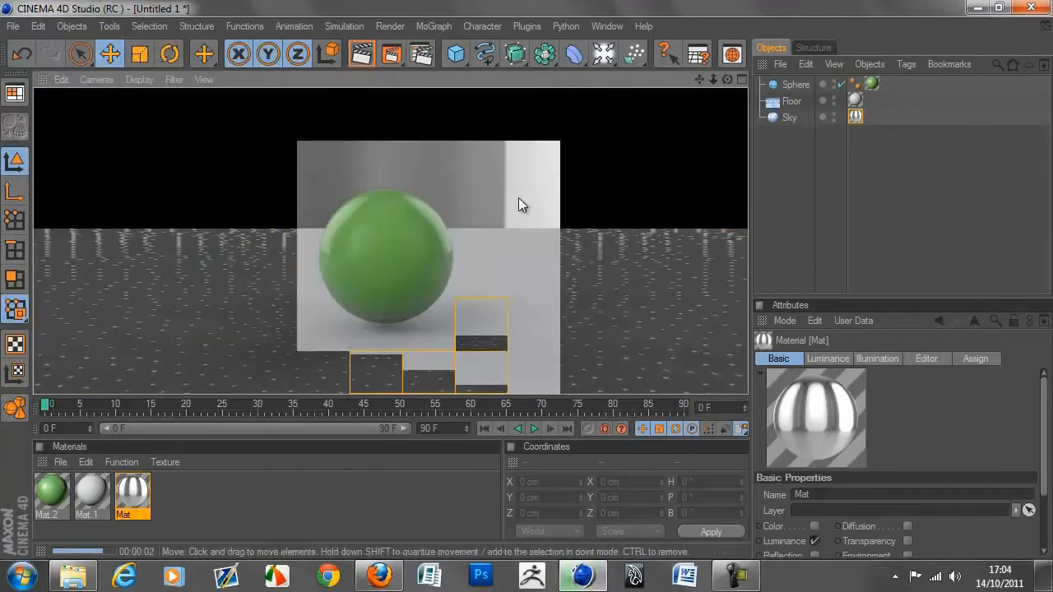
{"action": "left_click", "coordinate": [820, 171]}
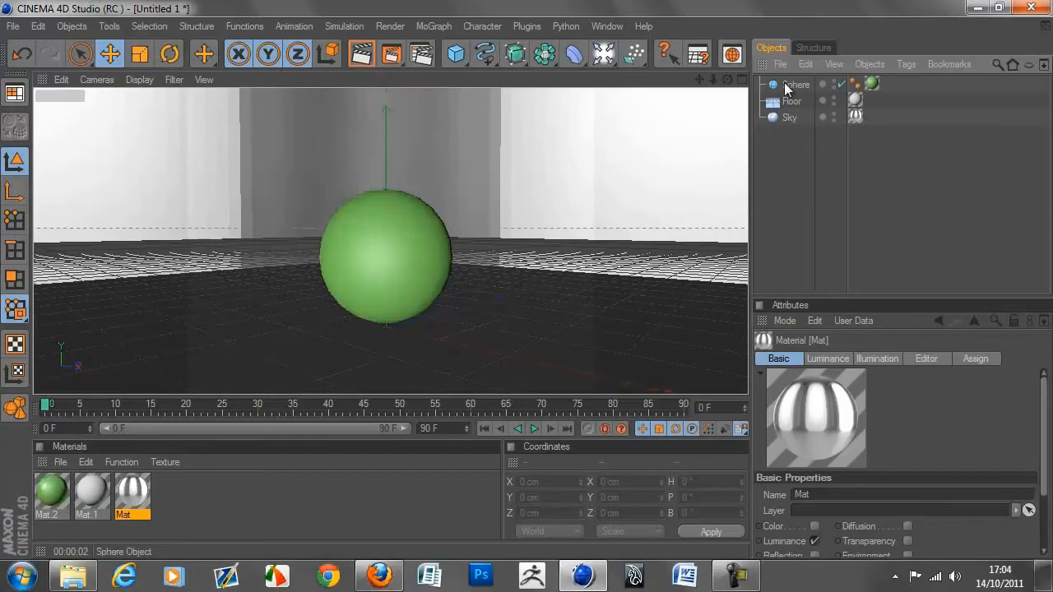
Add a Background object to the scene and apply the light grey Mat.1 material to it.
{"action": "left_click_drag", "start_coordinate": [603, 54], "coordinate": [765, 246]}
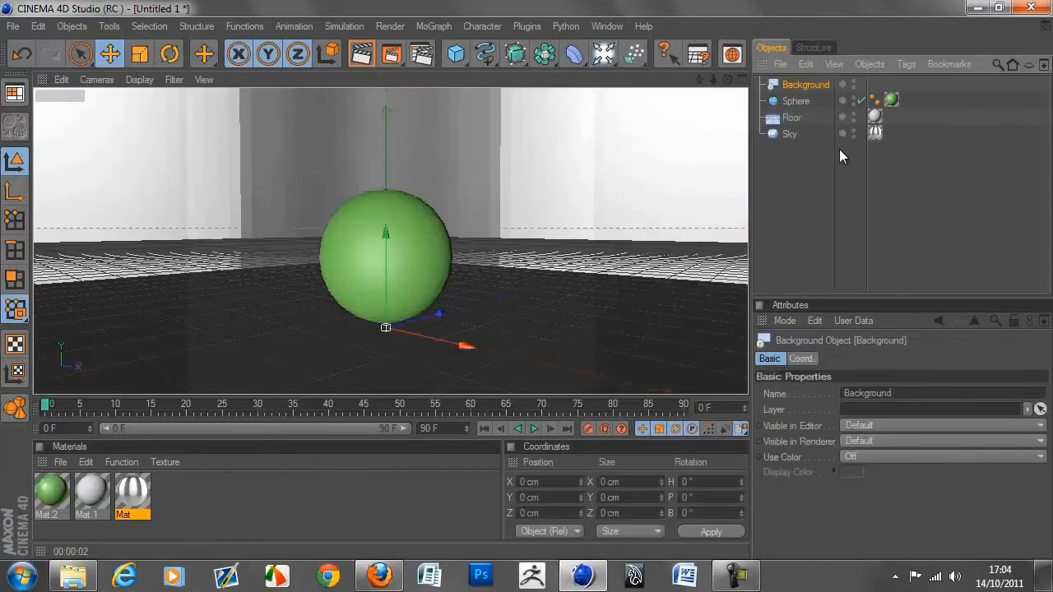
{"action": "left_click", "coordinate": [97, 497]}
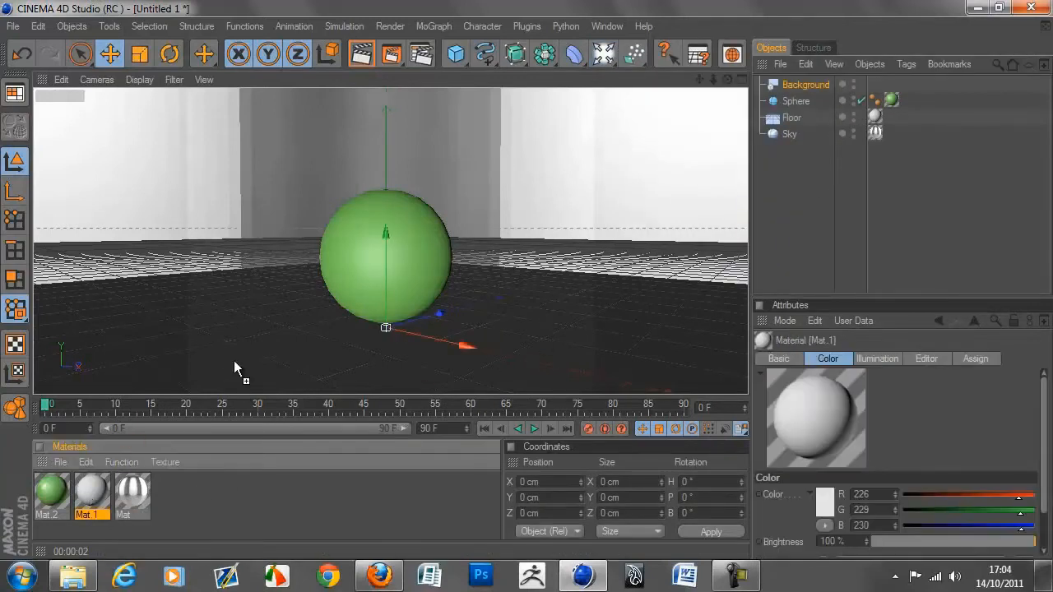
{"action": "left_click_drag", "start_coordinate": [691, 55], "coordinate": [793, 87]}
{"action": "left_click", "coordinate": [895, 156]}
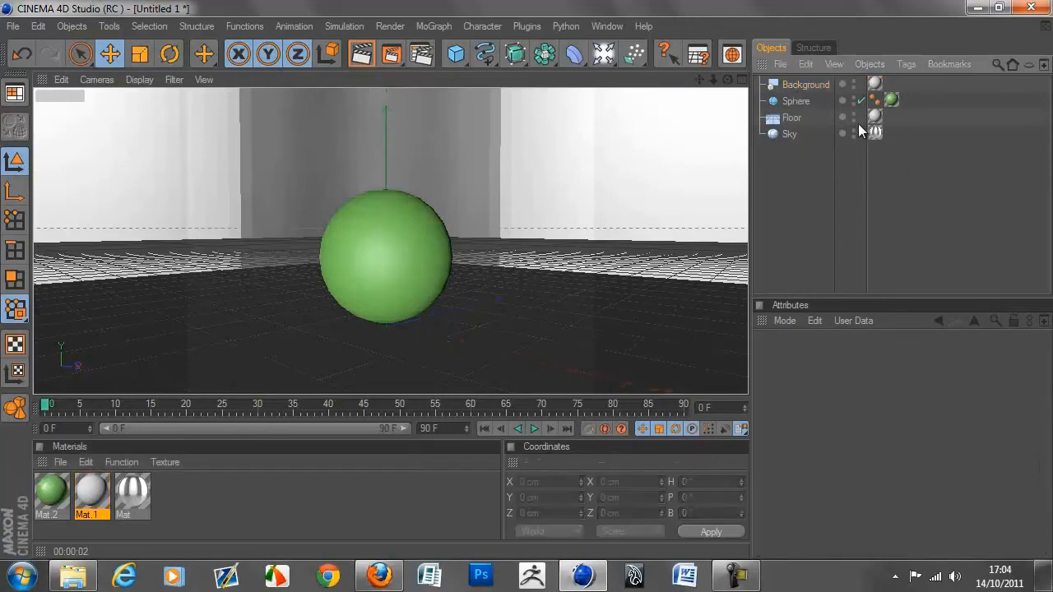
{"action": "left_click", "coordinate": [793, 120]}
{"action": "right_click", "coordinate": [796, 124]}
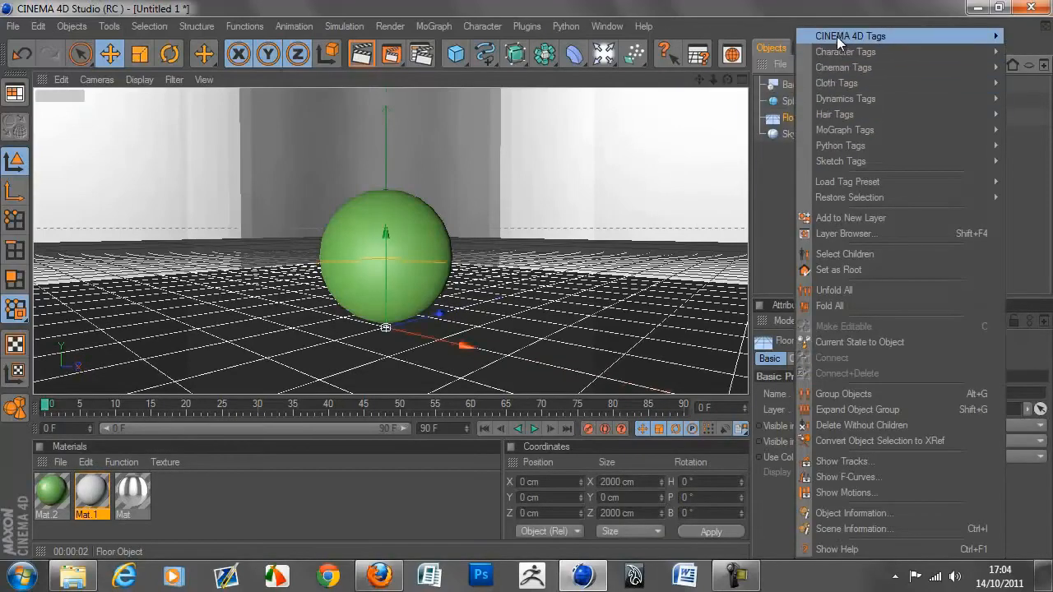
{"action": "mouse_move", "coordinate": [837, 36]}
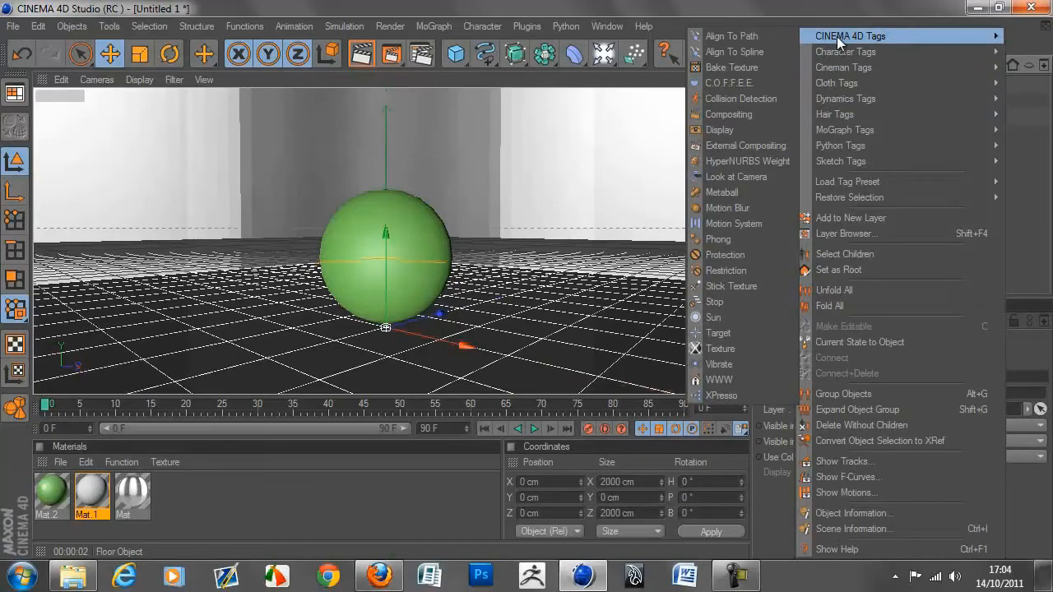
{"action": "left_click", "coordinate": [1044, 137]}
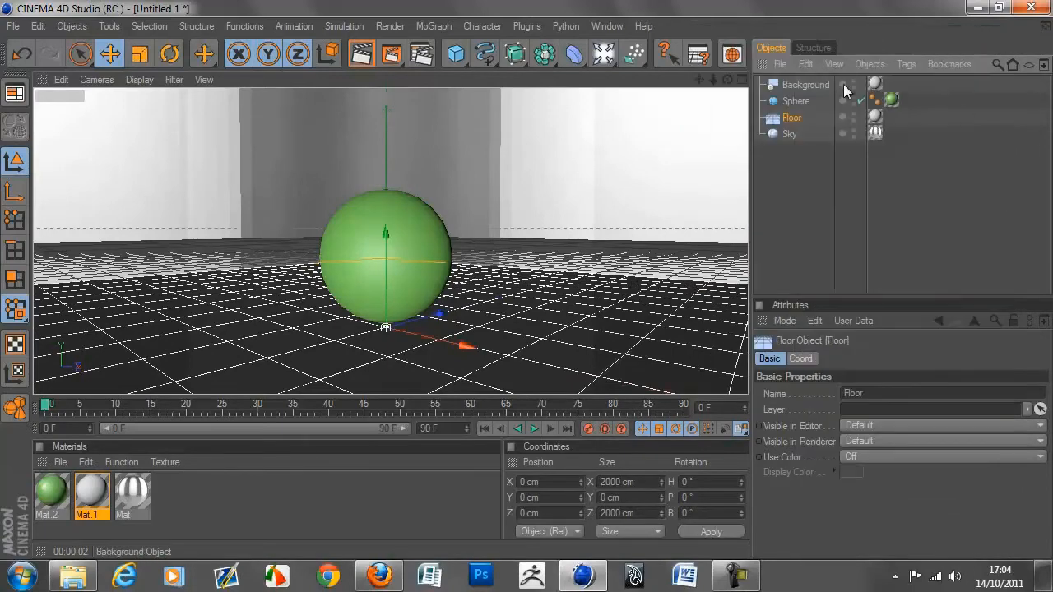
Add a Compositing tag to the Floor and enable its Compositing Background option.
{"action": "right_click", "coordinate": [790, 121]}
{"action": "mouse_move", "coordinate": [839, 41]}
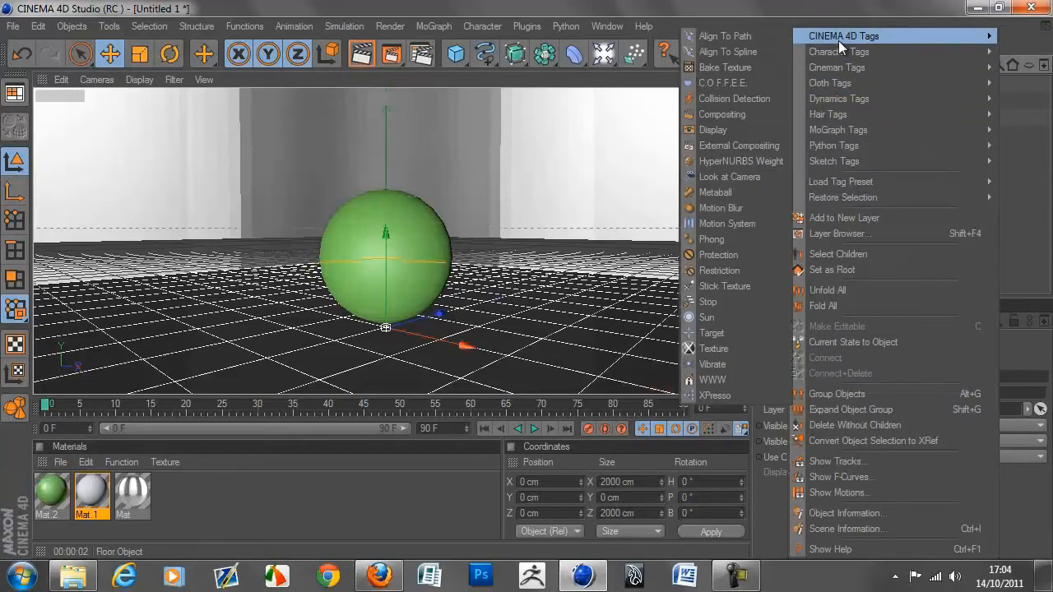
{"action": "left_click", "coordinate": [724, 115]}
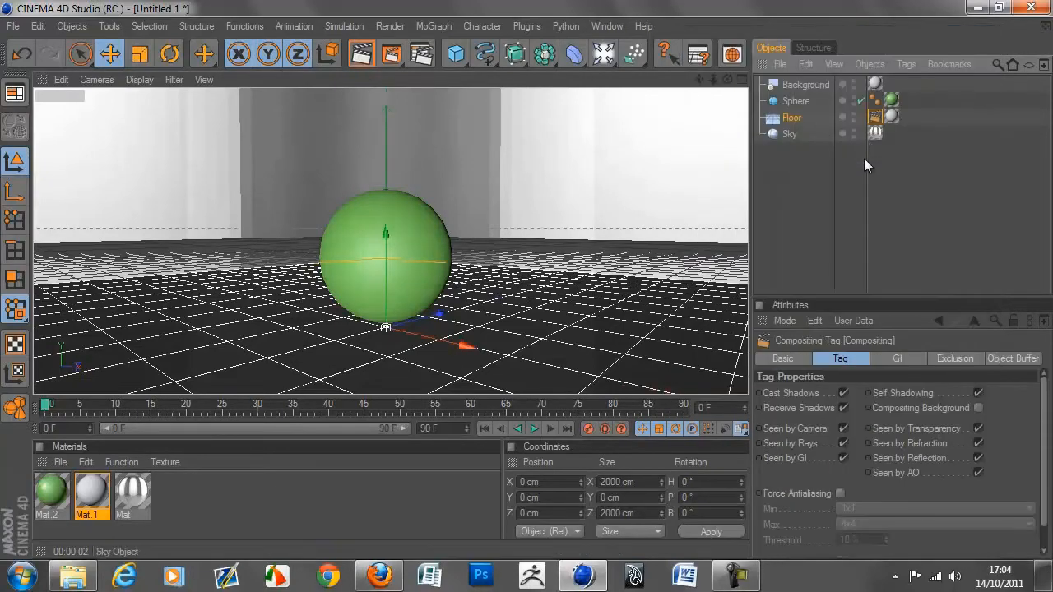
{"action": "left_click", "coordinate": [975, 407]}
Add a Compositing tag to the Background object.
{"action": "right_click", "coordinate": [814, 87]}
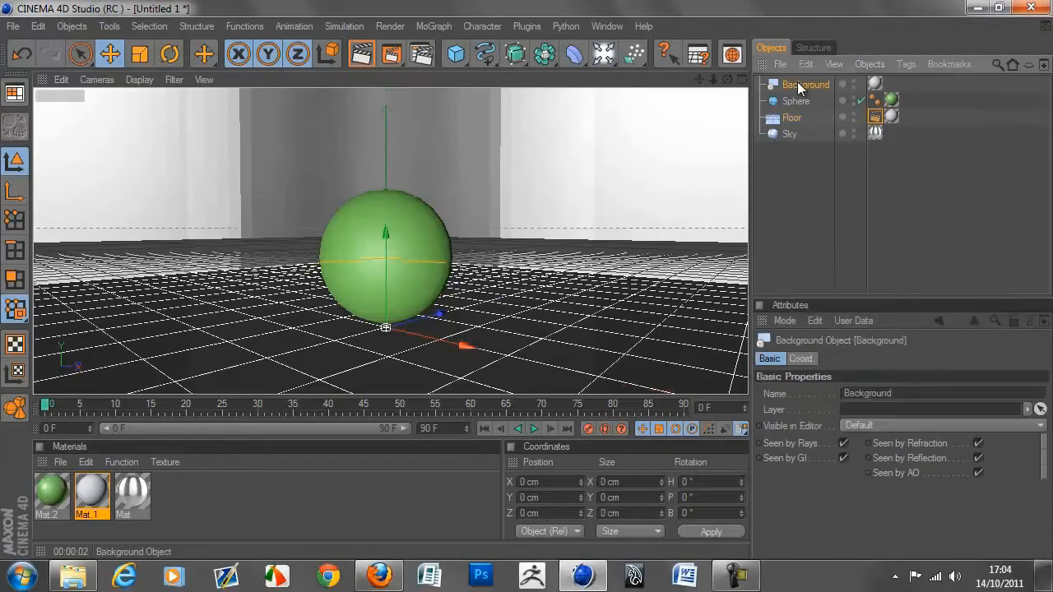
{"action": "mouse_move", "coordinate": [853, 36]}
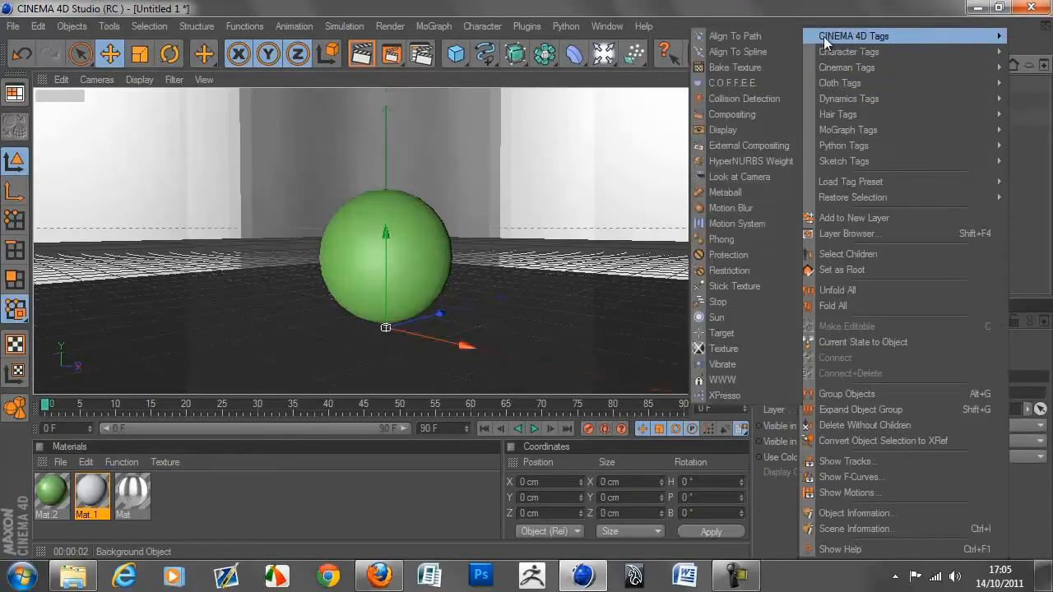
{"action": "left_click", "coordinate": [731, 114]}
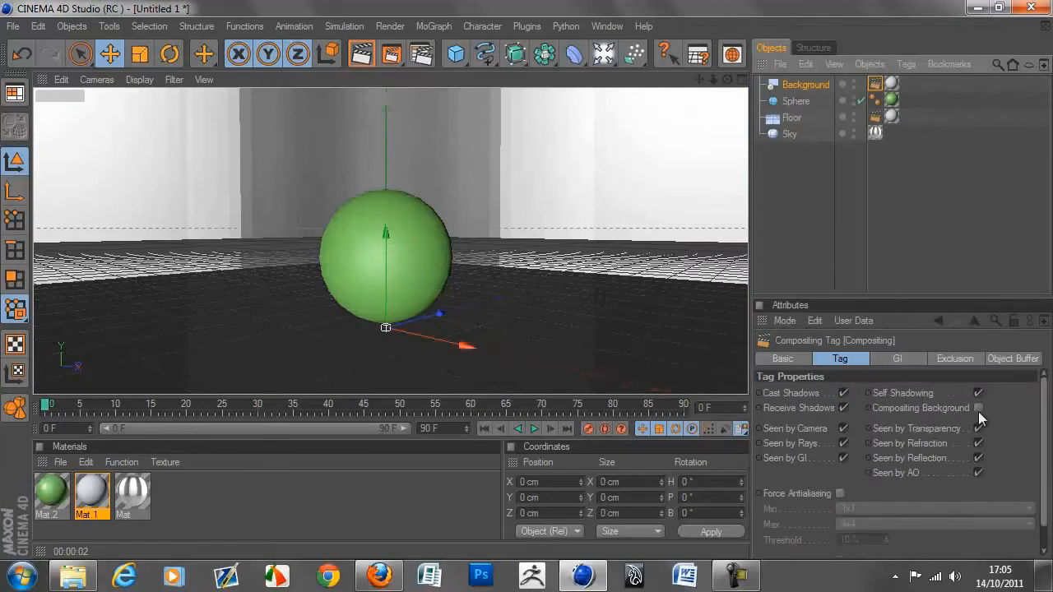
{"action": "left_click", "coordinate": [887, 150]}
Give the Sky a Compositing tag with Compositing Background on and Seen by Camera off, and test-render the viewport.
{"action": "left_click", "coordinate": [789, 136]}
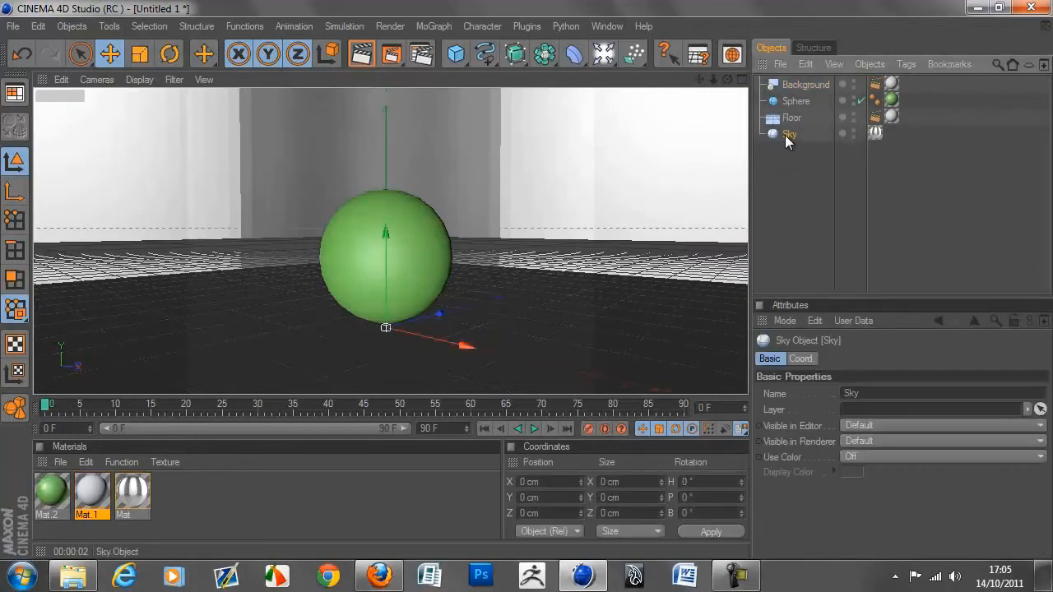
{"action": "right_click", "coordinate": [853, 134]}
{"action": "mouse_move", "coordinate": [836, 36]}
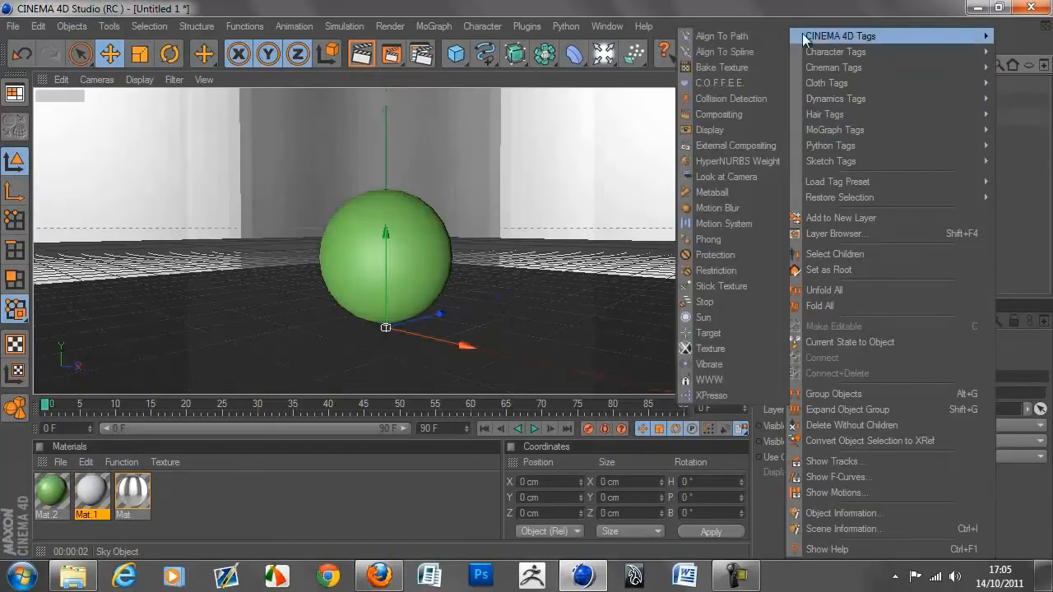
{"action": "left_click", "coordinate": [730, 115]}
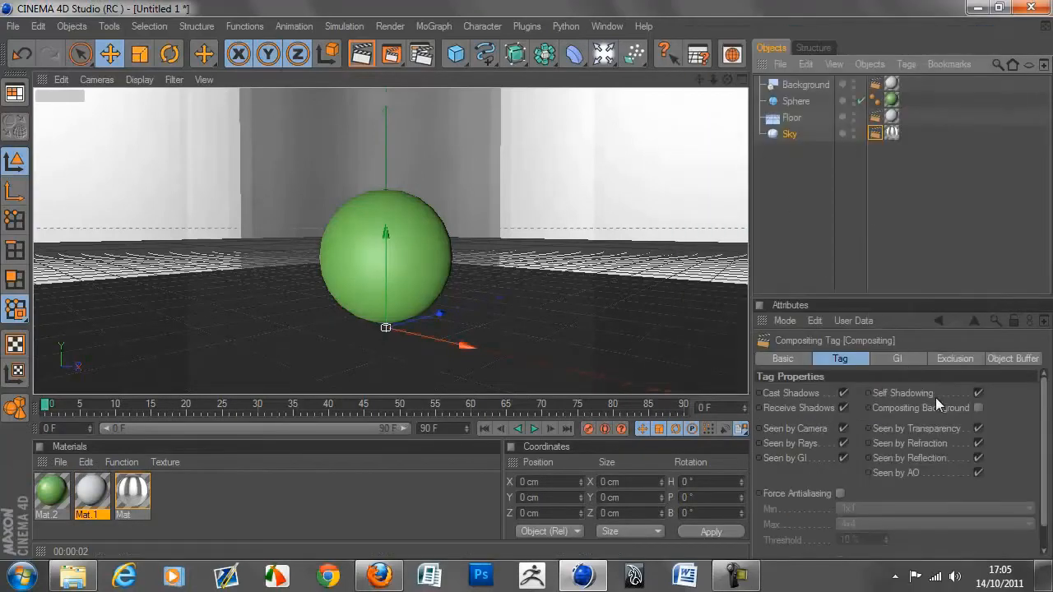
{"action": "left_click", "coordinate": [977, 409]}
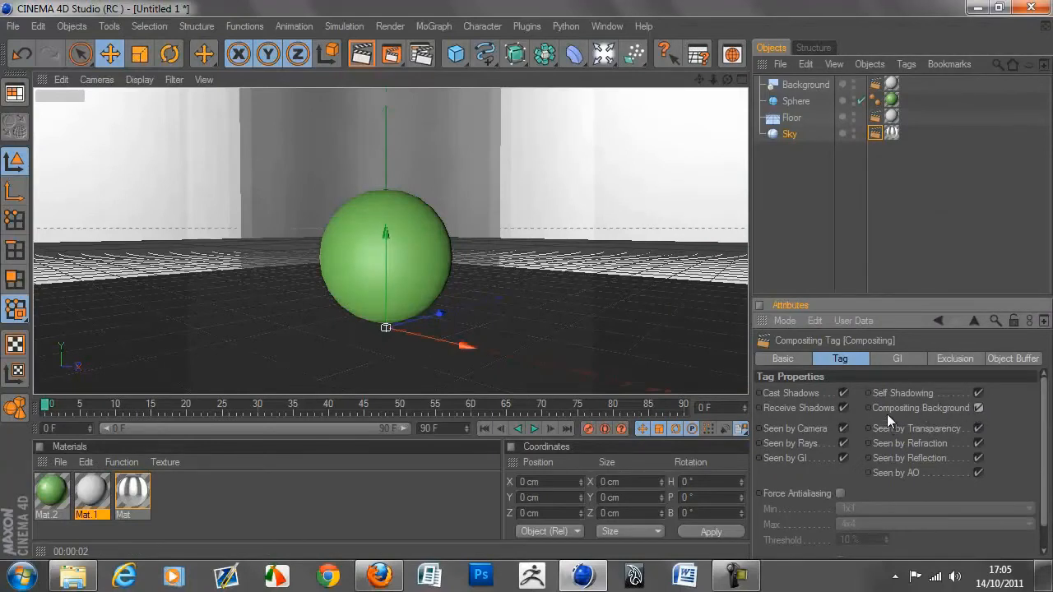
{"action": "left_click", "coordinate": [843, 429]}
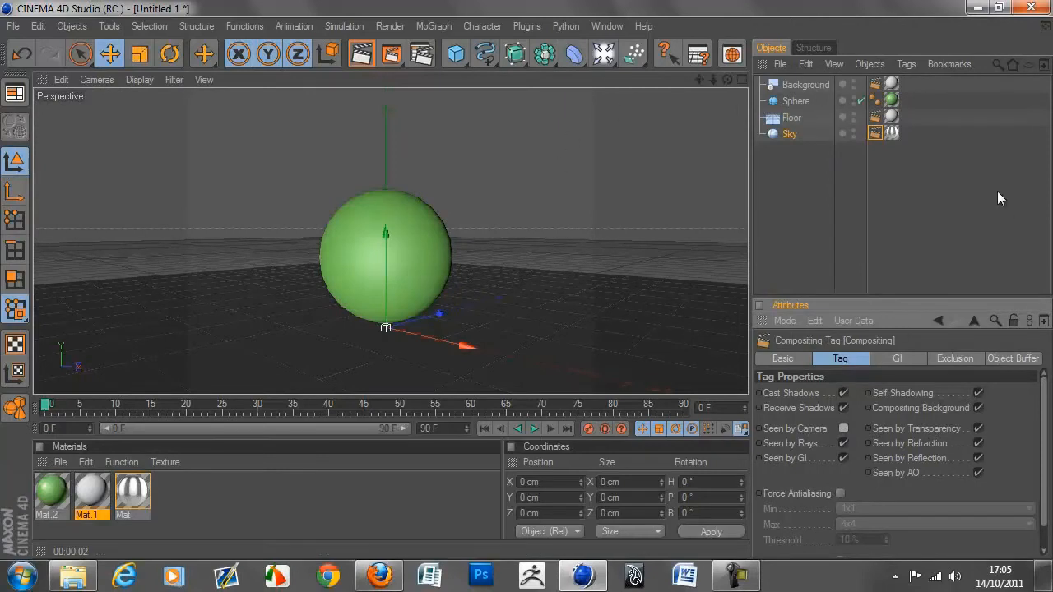
{"action": "left_click", "coordinate": [833, 160]}
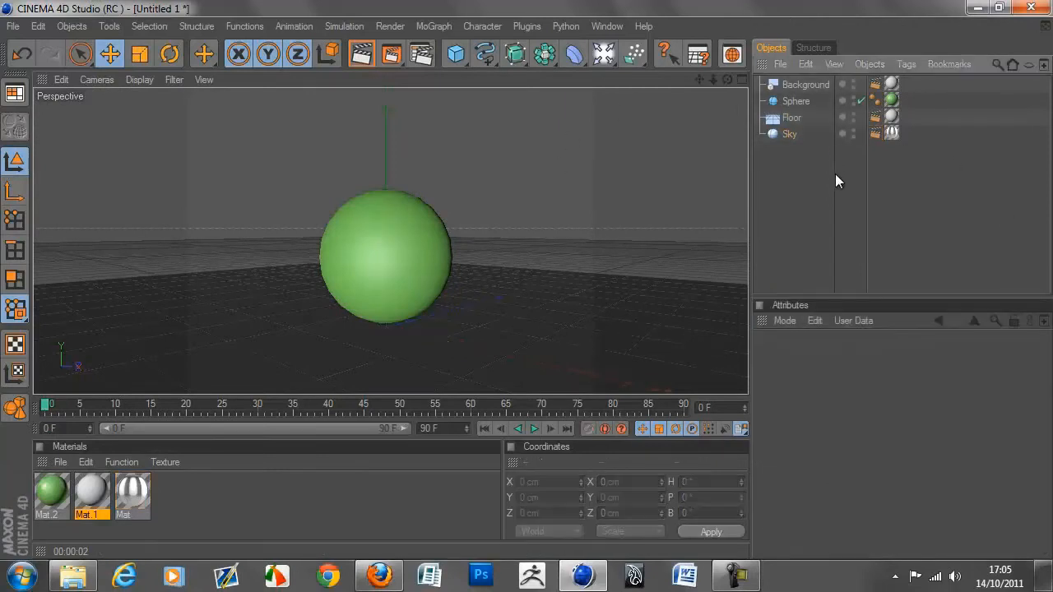
{"action": "key", "text": "ctrl+r"}
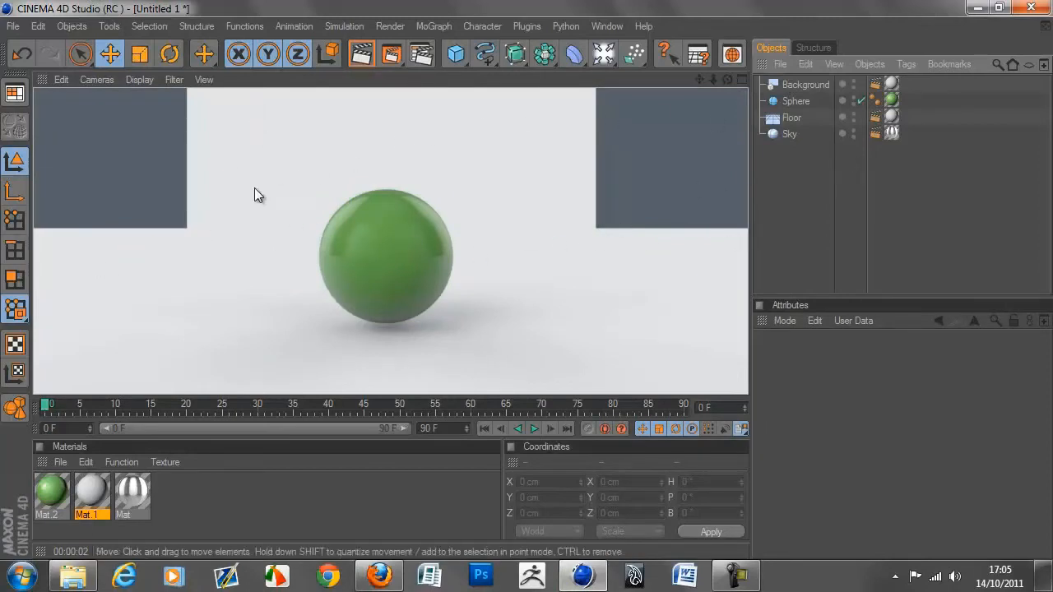
Check the Background's texture projection, set the Floor's Mat.1 texture projection to Frontal and render the viewport again.
{"action": "left_click", "coordinate": [892, 83]}
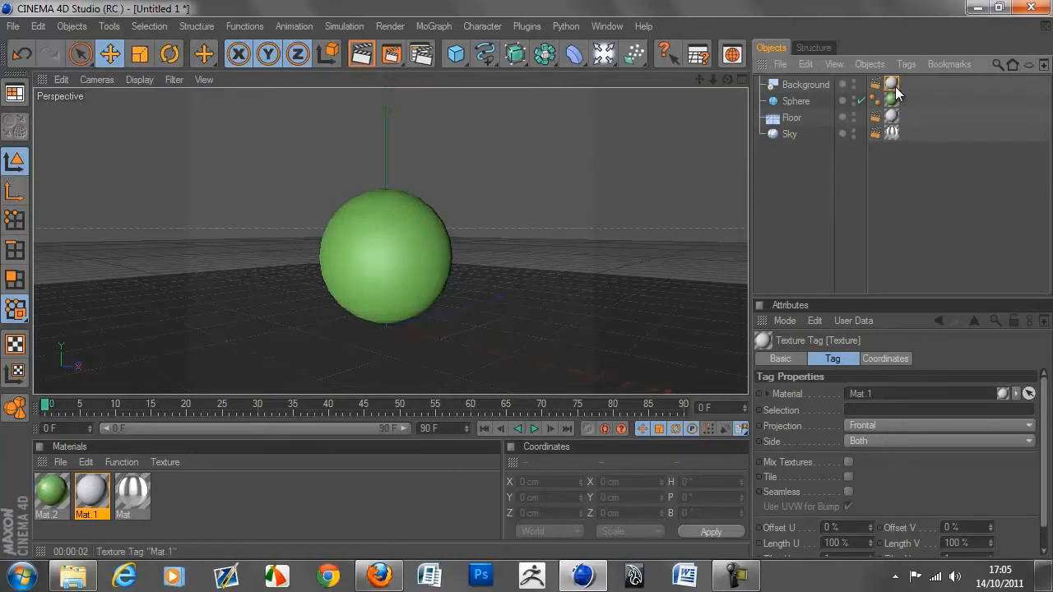
{"action": "left_click", "coordinate": [878, 431]}
{"action": "left_click", "coordinate": [876, 430]}
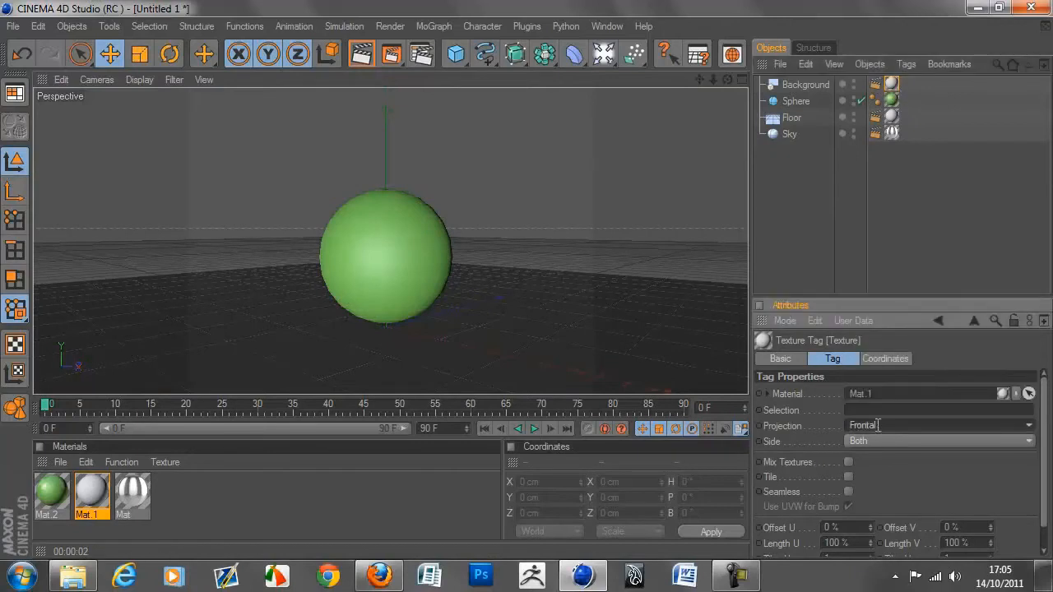
{"action": "left_click", "coordinate": [899, 114]}
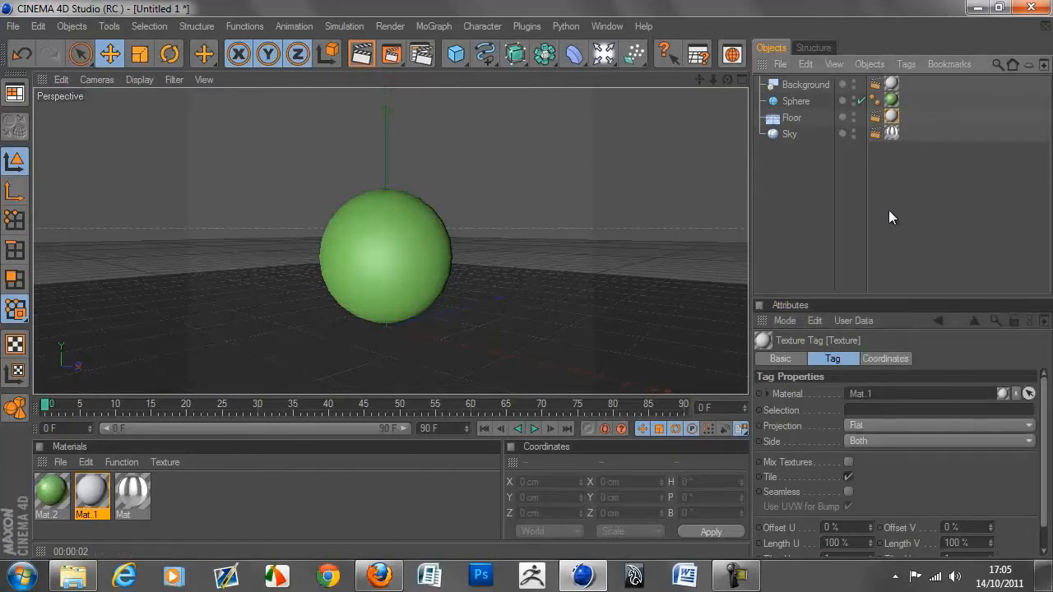
{"action": "left_click", "coordinate": [886, 425]}
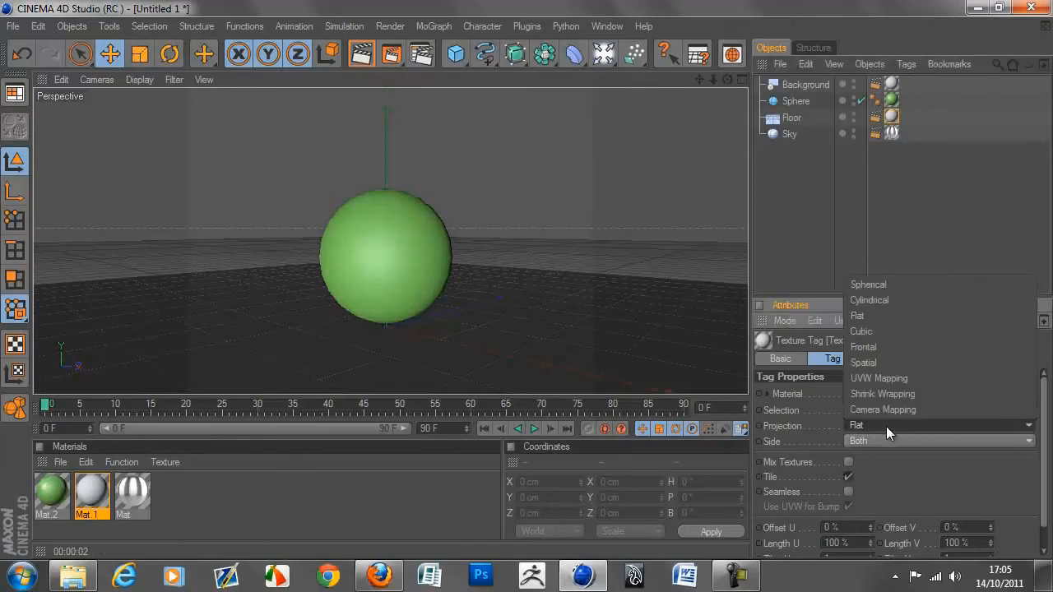
{"action": "left_click", "coordinate": [880, 345]}
{"action": "left_click", "coordinate": [908, 196]}
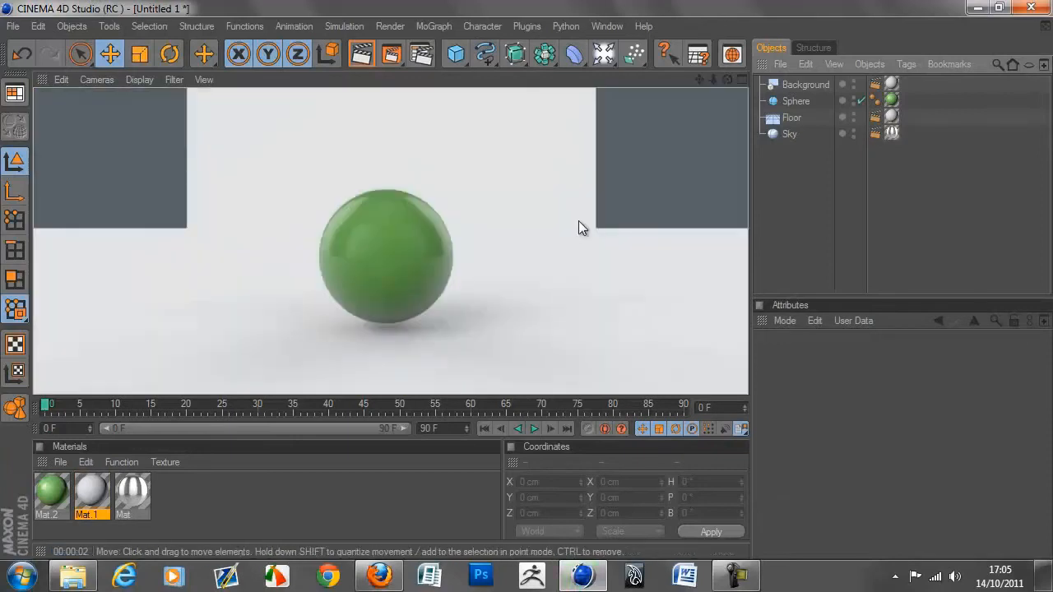
Set the render output size to 1024 x 720 pixels, starting from the 1024 x 768 screen preset, and close the render settings.
{"action": "left_click", "coordinate": [131, 83]}
{"action": "left_click", "coordinate": [420, 52]}
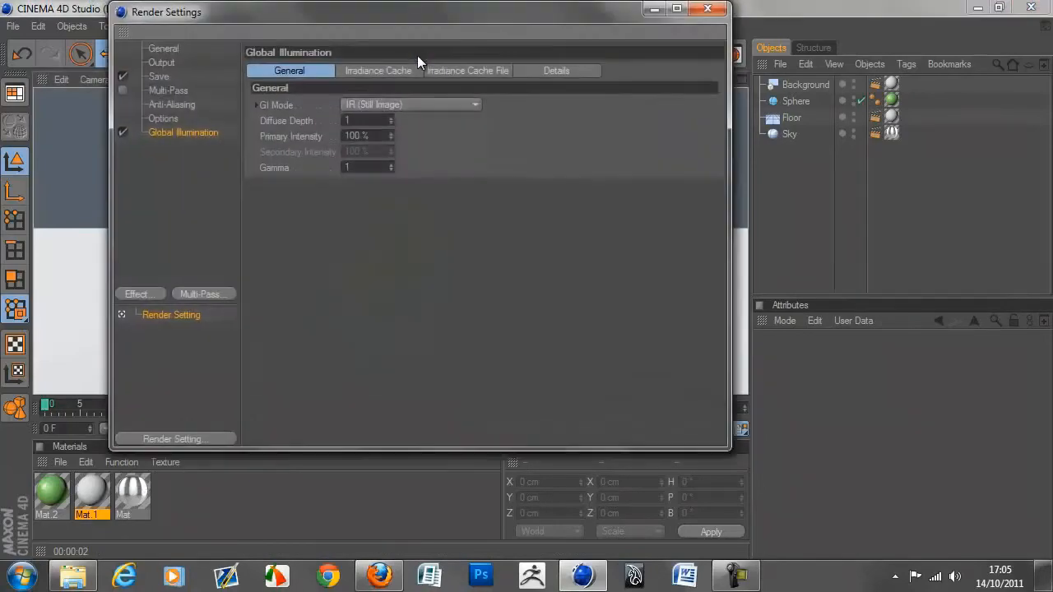
{"action": "left_click", "coordinate": [162, 63]}
{"action": "left_click", "coordinate": [267, 69]}
{"action": "mouse_move", "coordinate": [295, 86]}
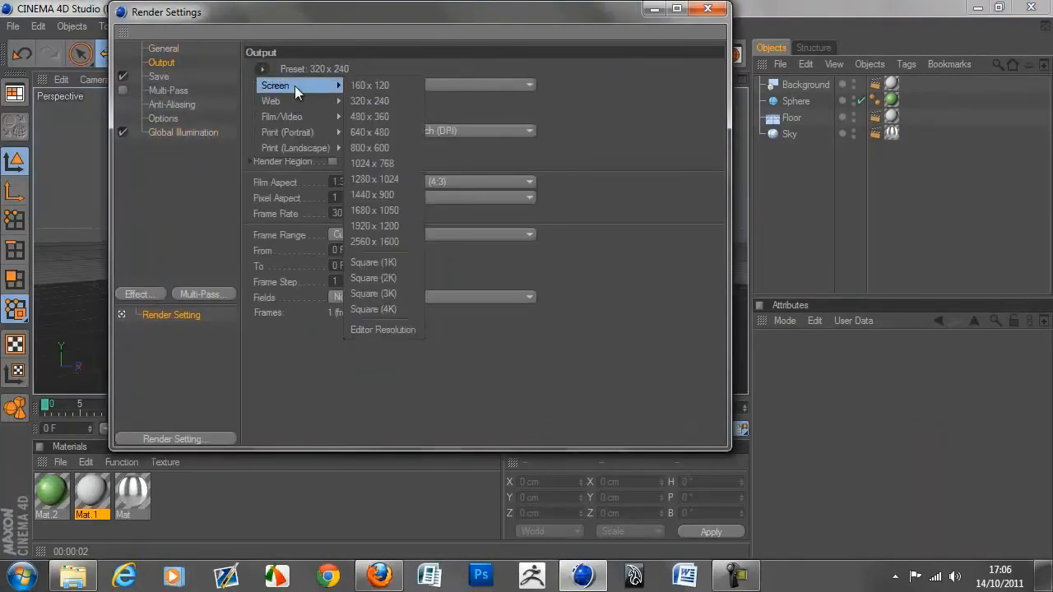
{"action": "left_click", "coordinate": [377, 163]}
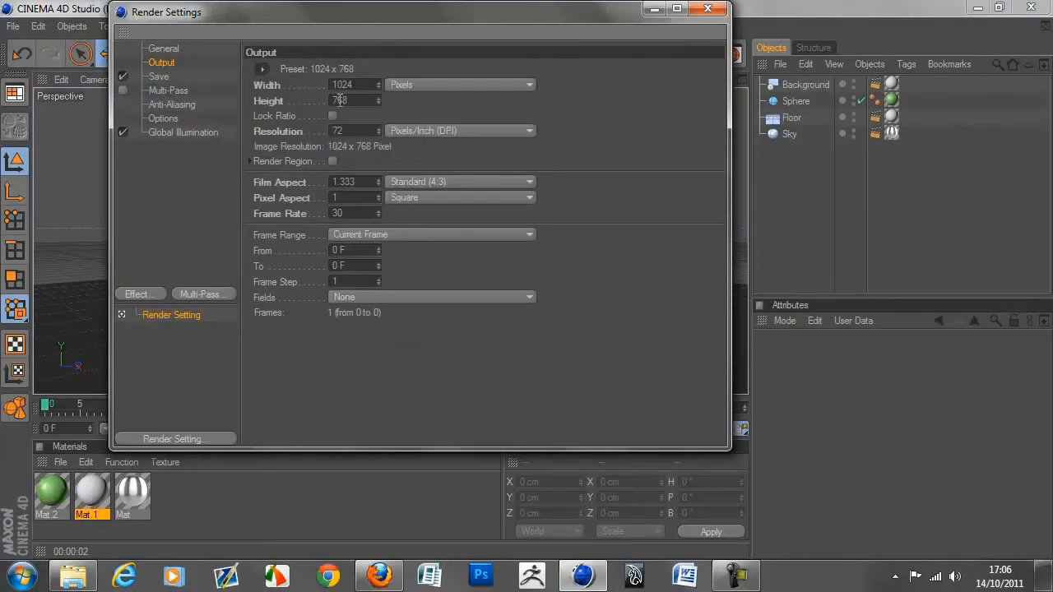
{"action": "left_click_drag", "start_coordinate": [338, 101], "coordinate": [387, 102]}
{"action": "type", "text": "20"}
{"action": "left_click", "coordinate": [707, 8]}
Render the scene to the Picture Viewer, inspect the sphere and its shadow up close and in full, and close the viewer.
{"action": "left_click_drag", "start_coordinate": [391, 53], "coordinate": [451, 119]}
{"action": "left_click", "coordinate": [726, 14]}
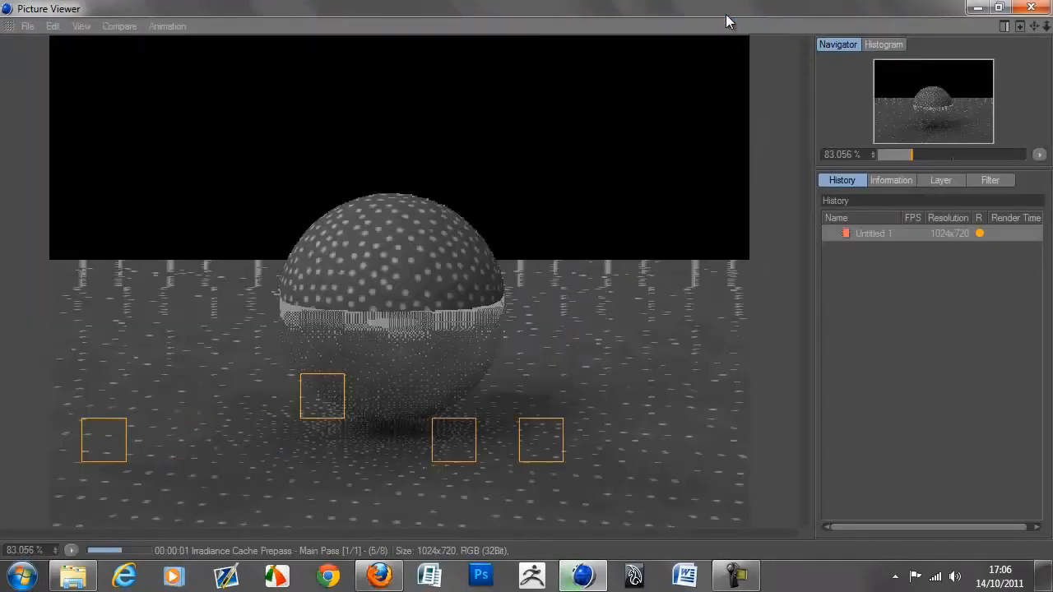
{"action": "scroll", "coordinate": [648, 136], "scroll_direction": "down", "scroll_amount": 4}
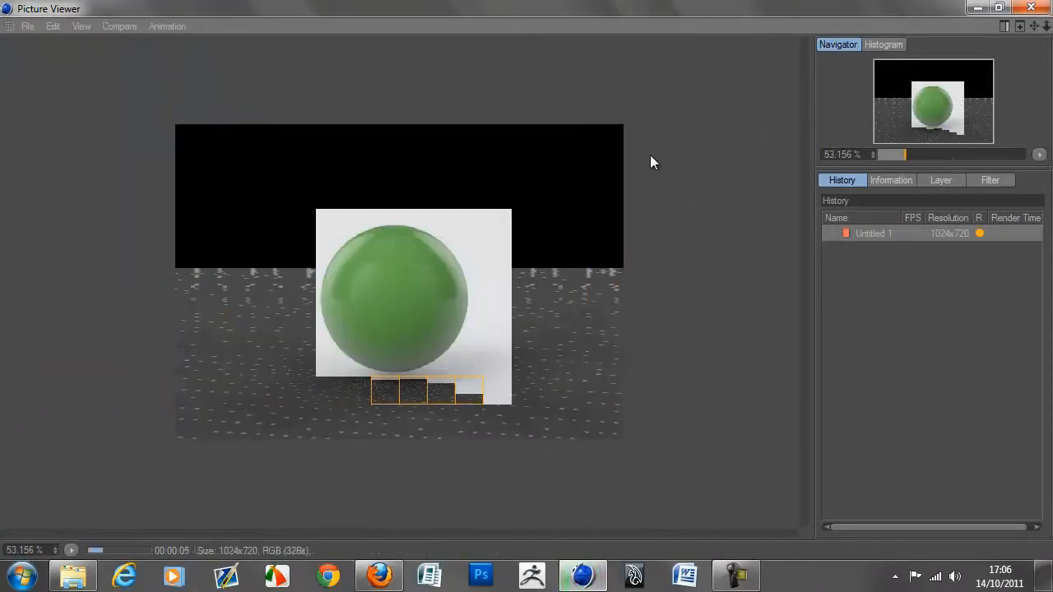
{"action": "scroll", "coordinate": [417, 259], "scroll_direction": "up", "scroll_amount": 5}
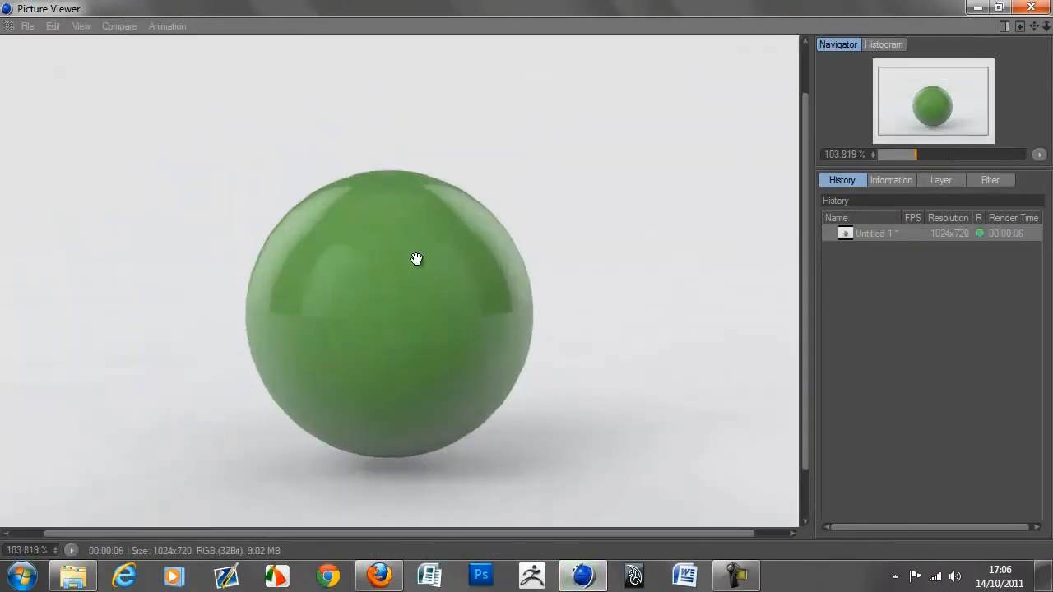
{"action": "scroll", "coordinate": [384, 329], "scroll_direction": "down", "scroll_amount": 5}
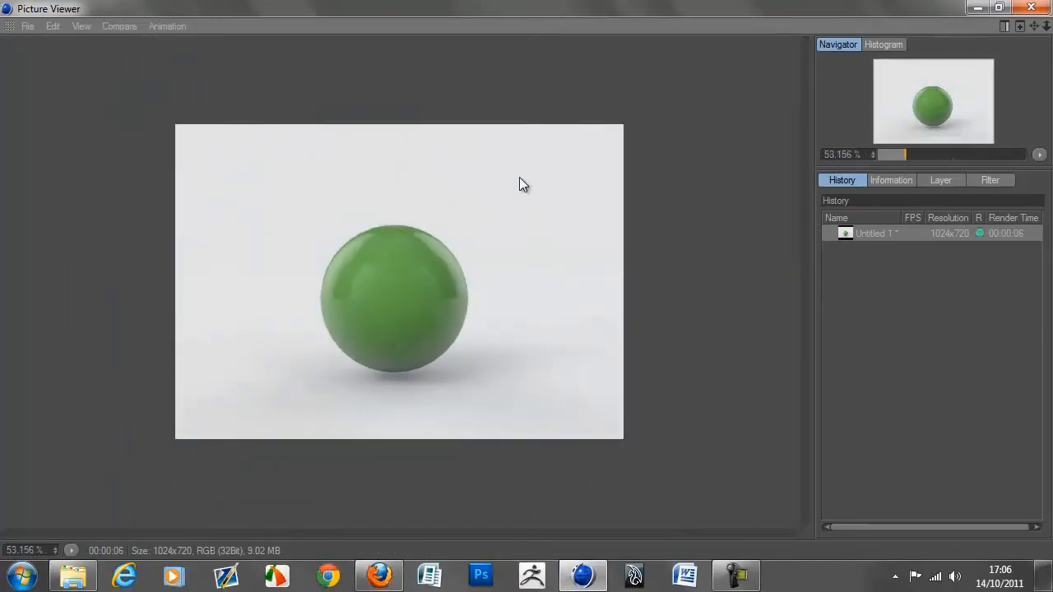
{"action": "left_click", "coordinate": [1031, 8]}
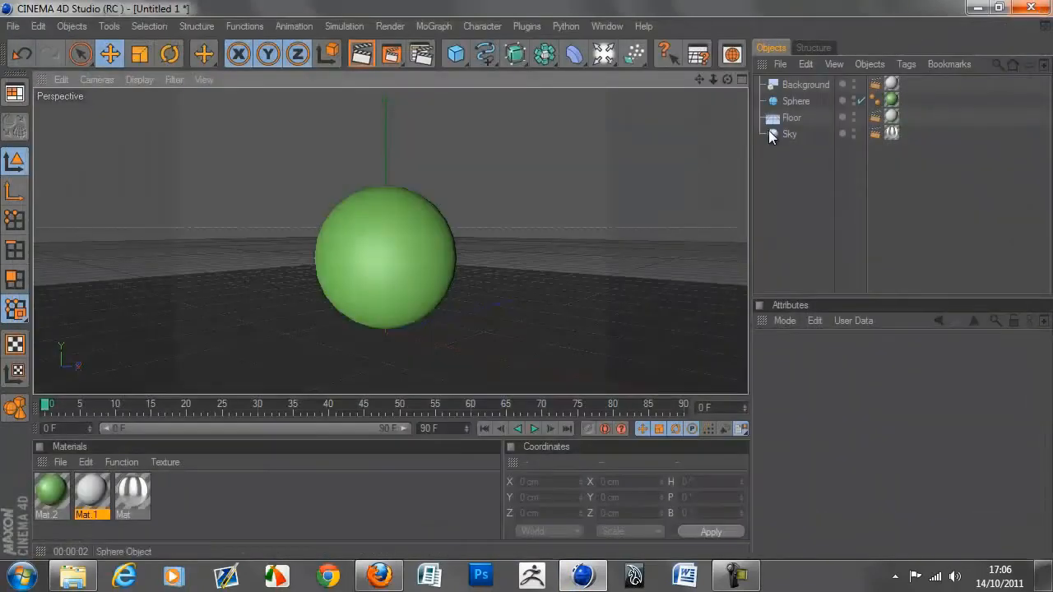
Raise the Reflection brightness of the sphere's green Mat.2 material to 50%.
{"action": "left_click", "coordinate": [892, 102]}
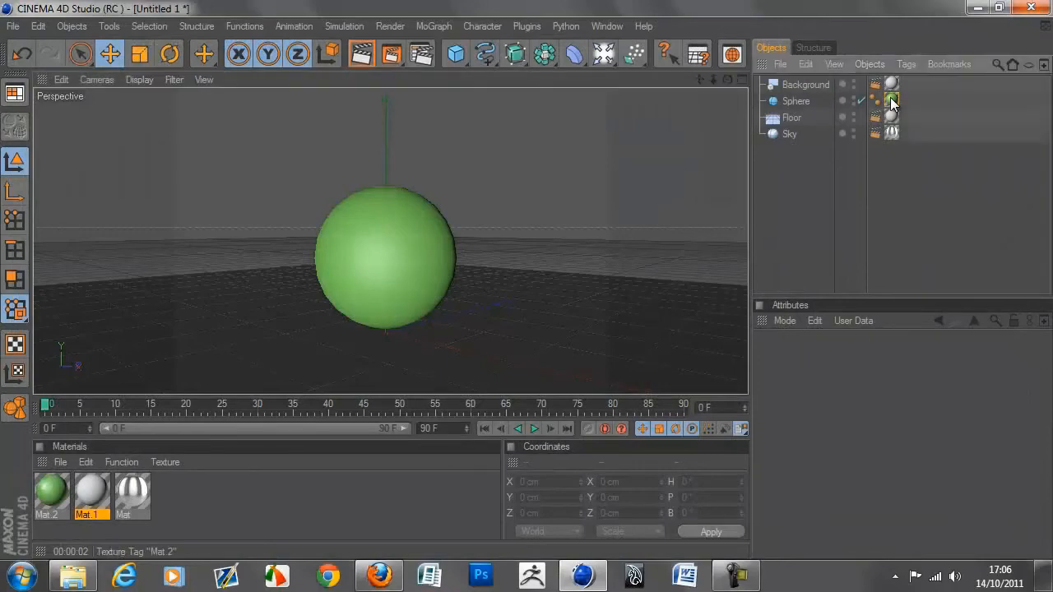
{"action": "left_click", "coordinate": [57, 496]}
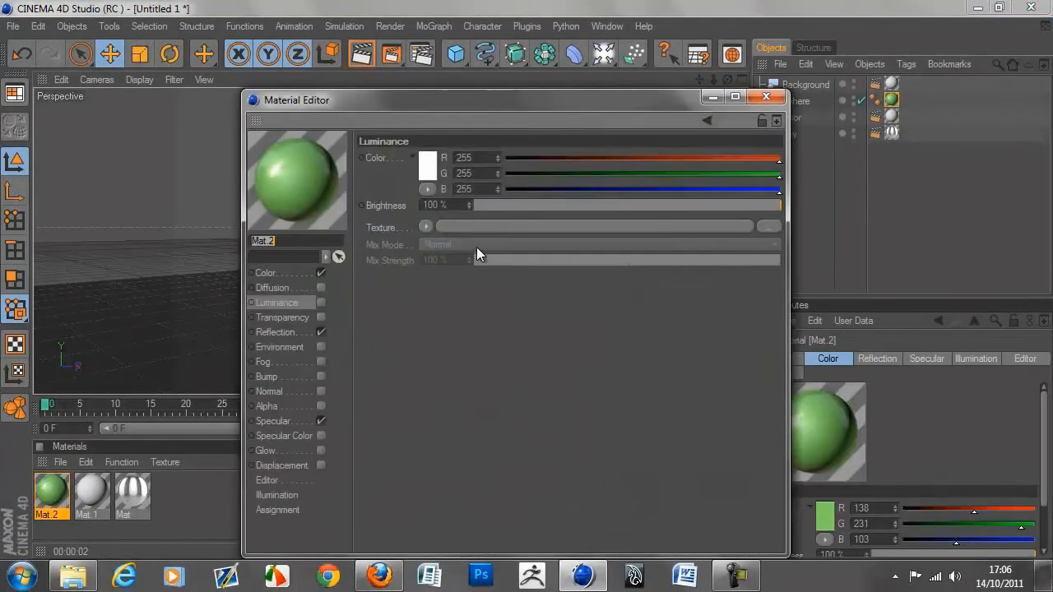
{"action": "left_click", "coordinate": [293, 331]}
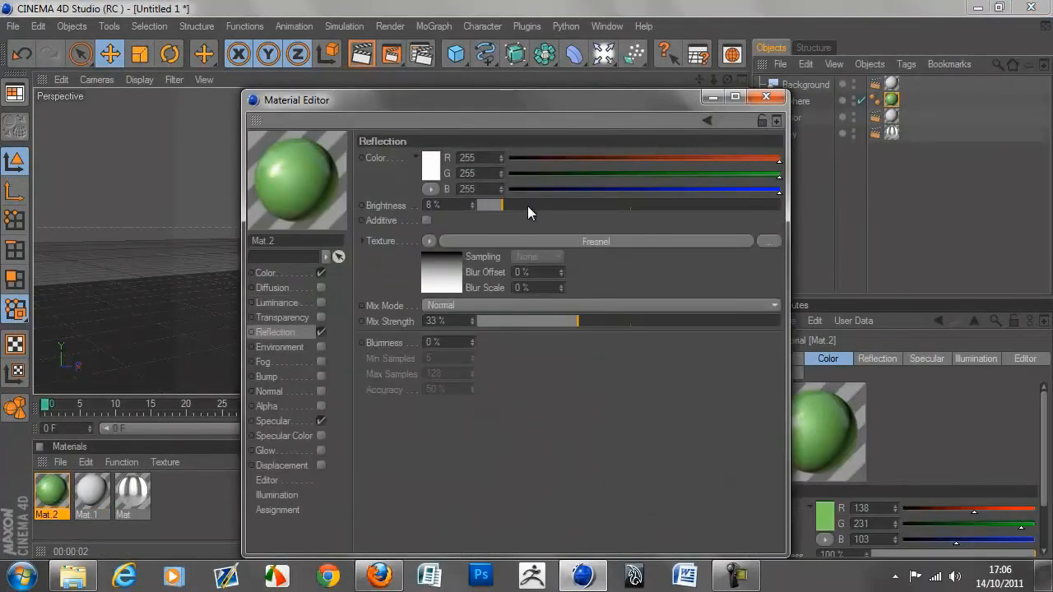
{"action": "left_click_drag", "start_coordinate": [528, 206], "coordinate": [629, 205]}
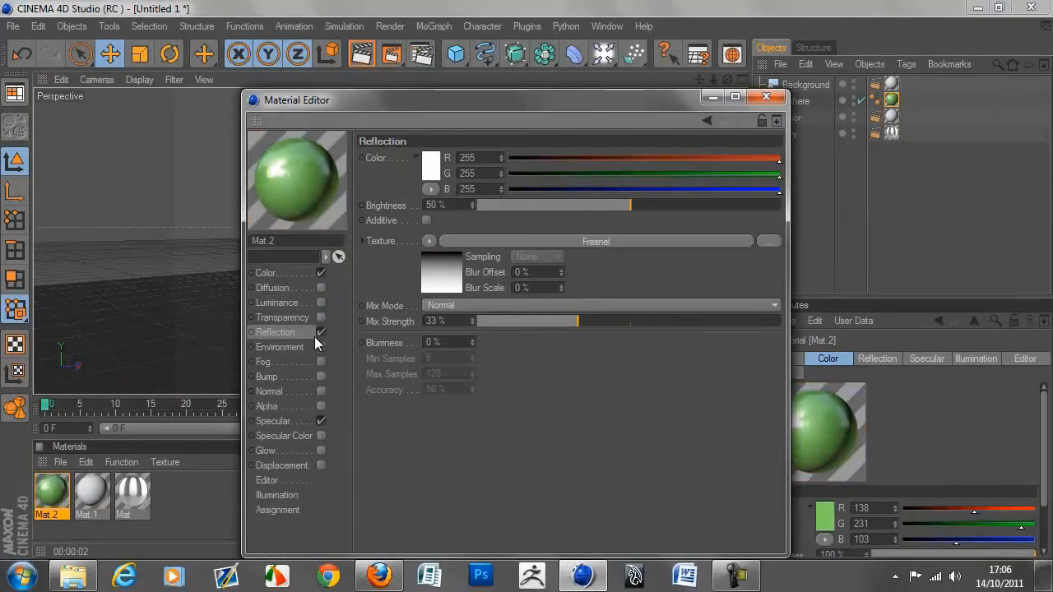
Set Mat.2's Specular mode to Metal with 47% width, increase the specular height and close the material's editor.
{"action": "left_click", "coordinate": [304, 421]}
{"action": "left_click", "coordinate": [506, 210]}
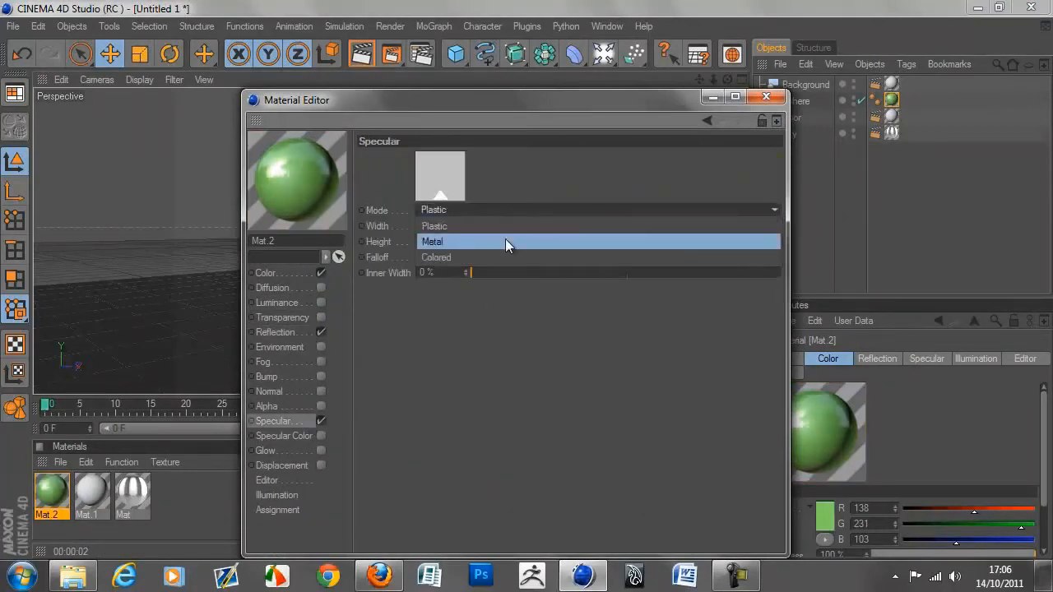
{"action": "left_click", "coordinate": [506, 239]}
{"action": "left_click_drag", "start_coordinate": [747, 221], "coordinate": [618, 219]}
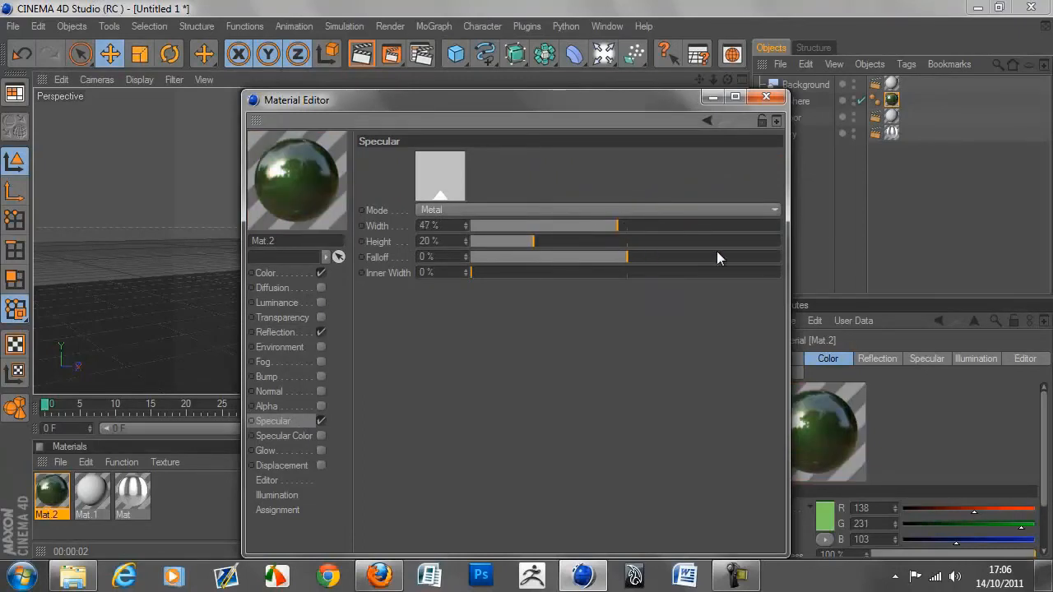
{"action": "left_click_drag", "start_coordinate": [542, 244], "coordinate": [715, 242]}
{"action": "left_click", "coordinate": [766, 97]}
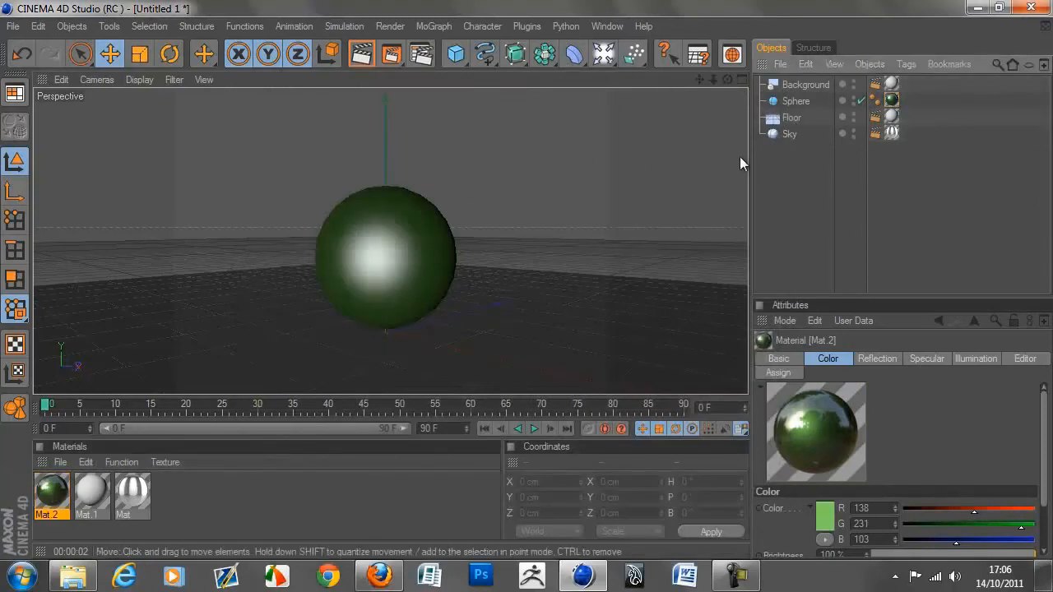
Reframe the perspective view to look down on the sphere and add a Gradient texture to the Color channel of Mat.1.
{"action": "left_click", "coordinate": [786, 132]}
{"action": "left_click", "coordinate": [780, 211]}
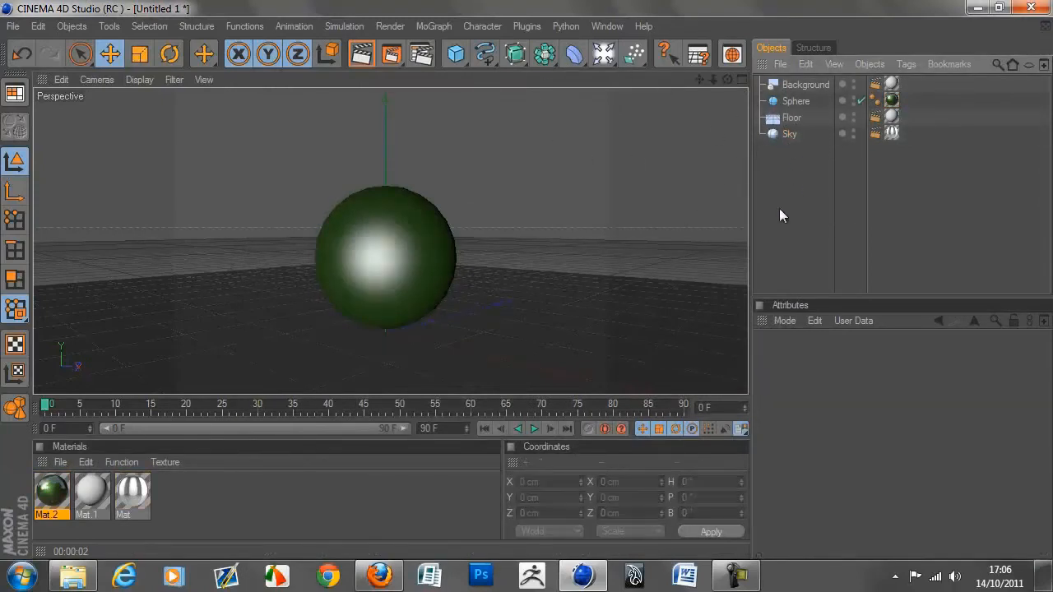
{"action": "left_click_drag", "start_coordinate": [699, 79], "coordinate": [526, 280]}
{"action": "double_click", "coordinate": [91, 497]}
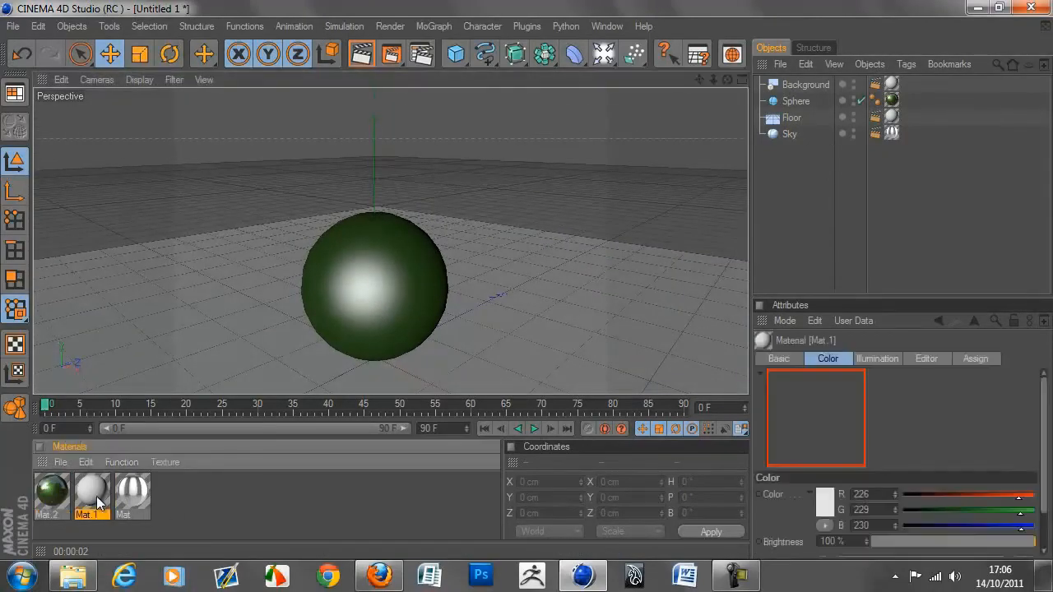
{"action": "left_click", "coordinate": [284, 273]}
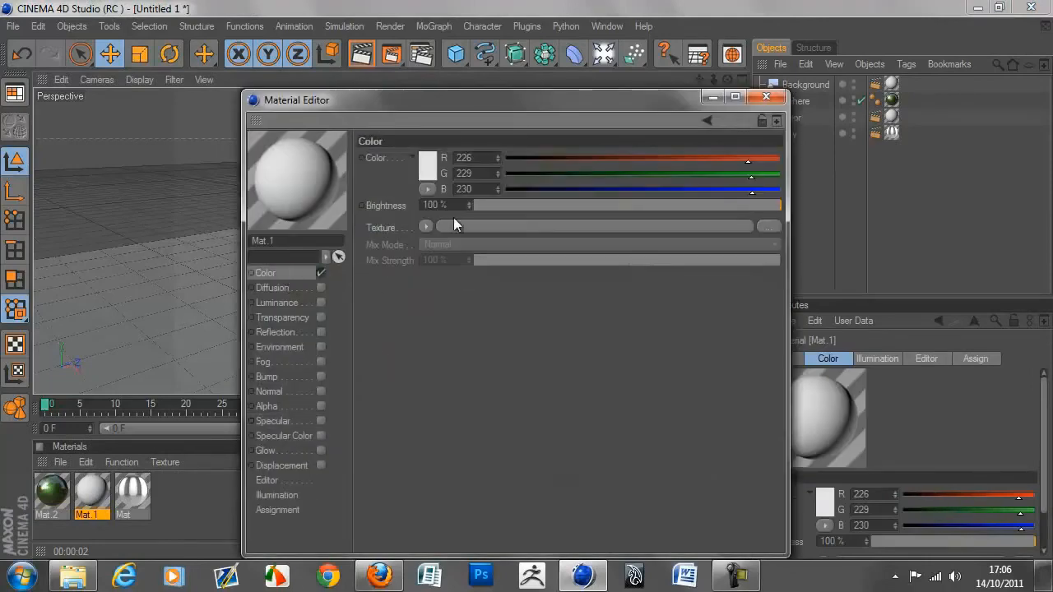
{"action": "left_click", "coordinate": [427, 224]}
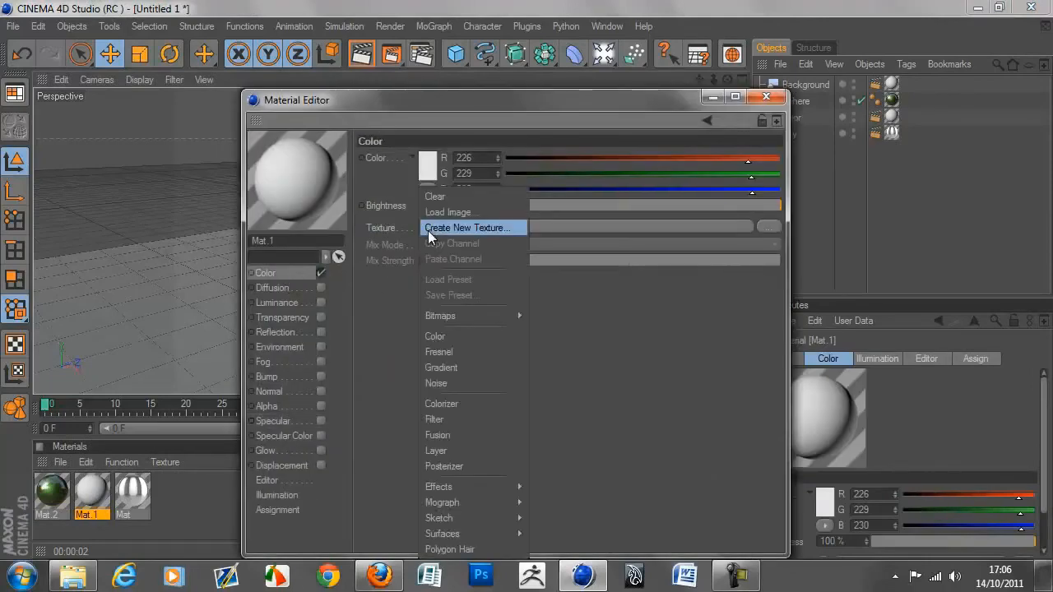
{"action": "left_click", "coordinate": [461, 367]}
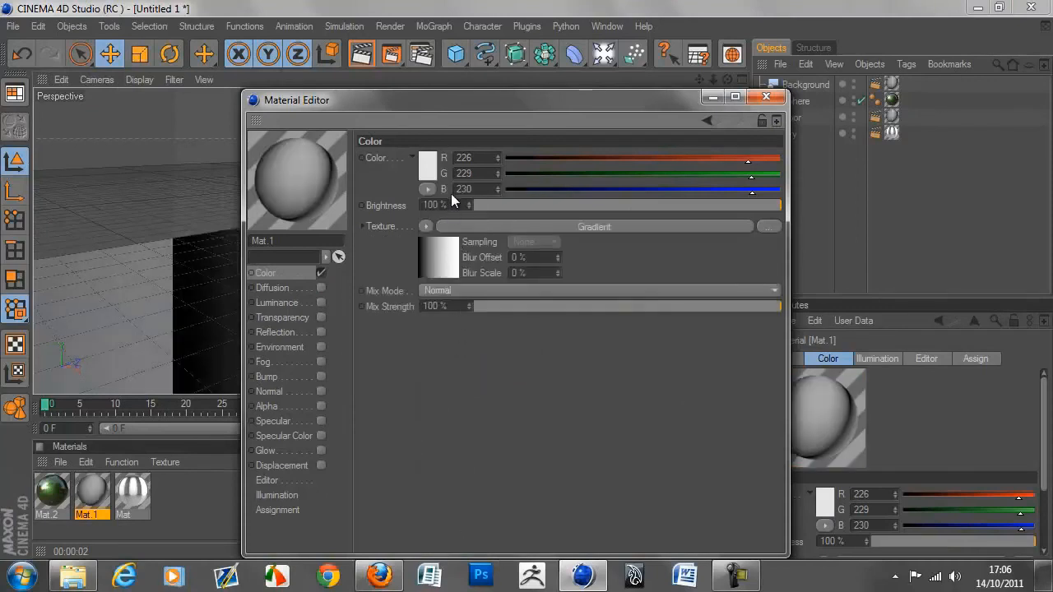
Set the type of Mat.1's gradient shader to 2D - V, trying 2D - Circular along the way.
{"action": "left_click", "coordinate": [445, 266]}
{"action": "left_click", "coordinate": [456, 298]}
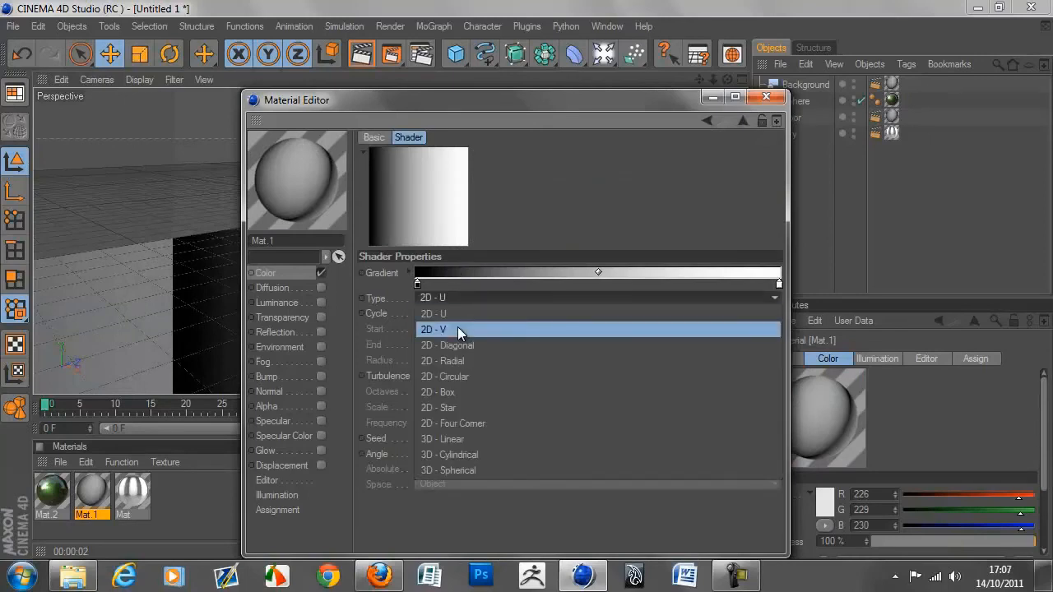
{"action": "left_click", "coordinate": [459, 329]}
{"action": "left_click", "coordinate": [458, 298]}
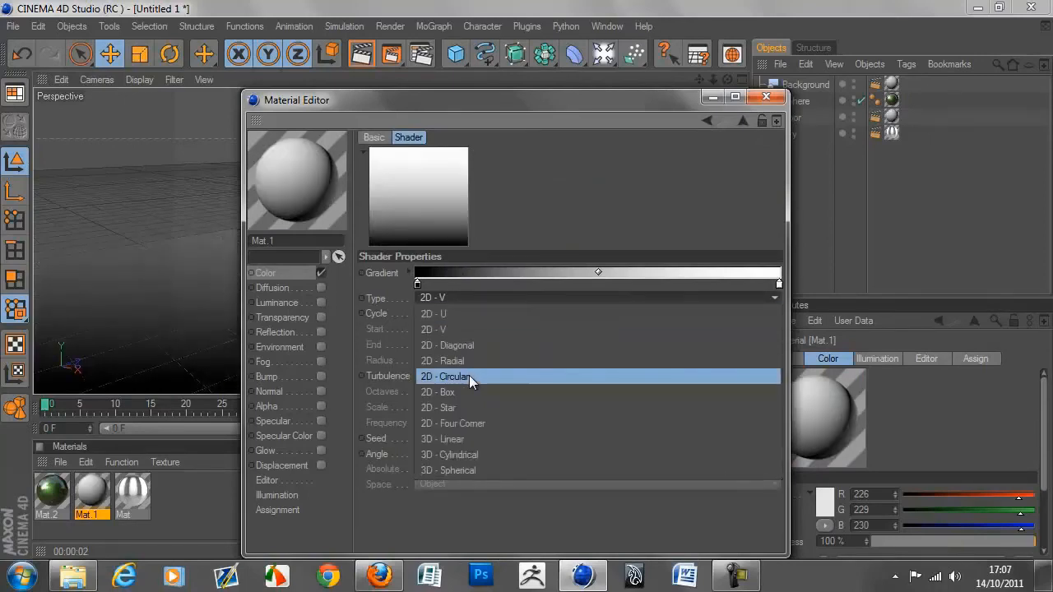
{"action": "left_click", "coordinate": [469, 375]}
{"action": "left_click", "coordinate": [460, 296]}
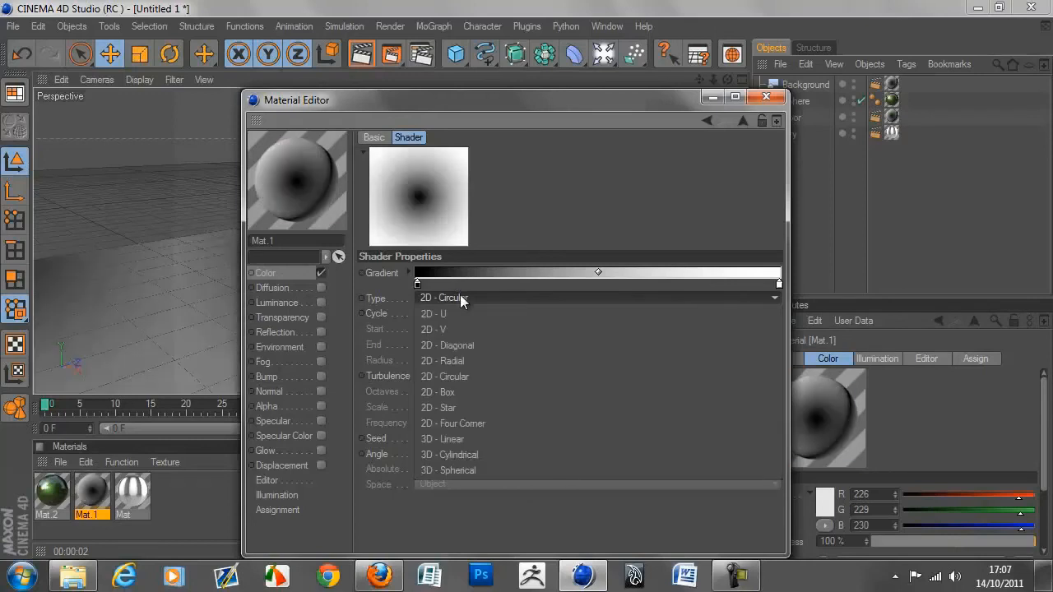
{"action": "left_click", "coordinate": [460, 326]}
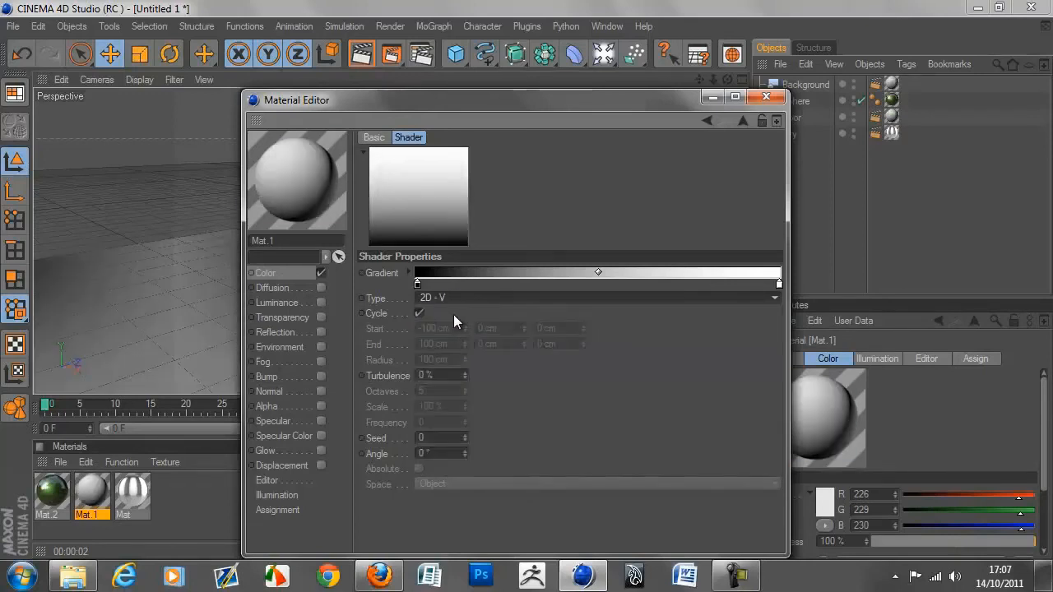
Recolour the gradient's black end knot to RGB 175 gray, lighten it further, and close the material's editor.
{"action": "double_click", "coordinate": [417, 284]}
{"action": "left_click_drag", "start_coordinate": [353, 259], "coordinate": [299, 255]}
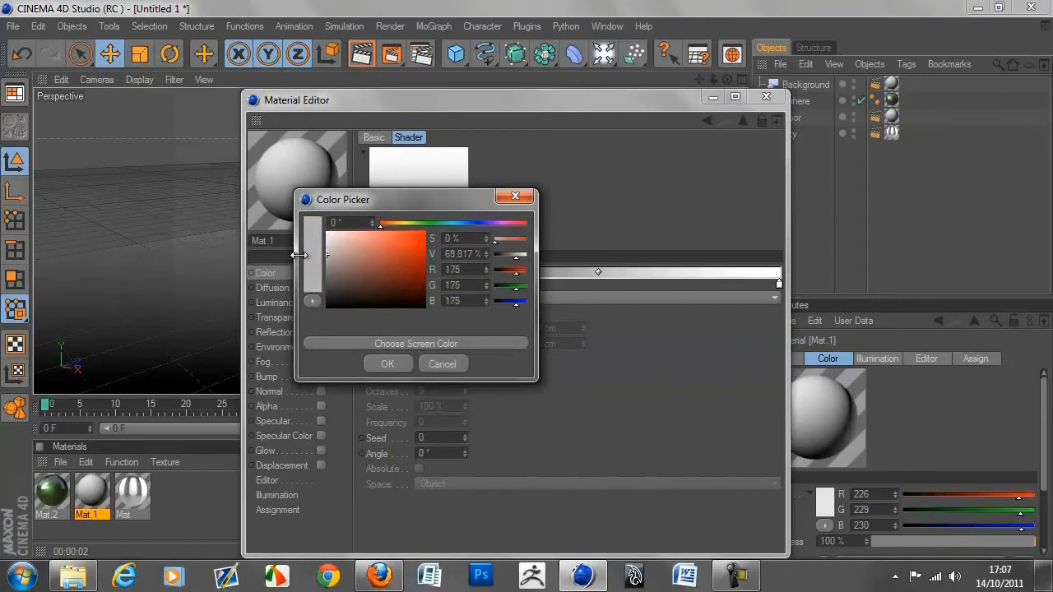
{"action": "left_click", "coordinate": [380, 364]}
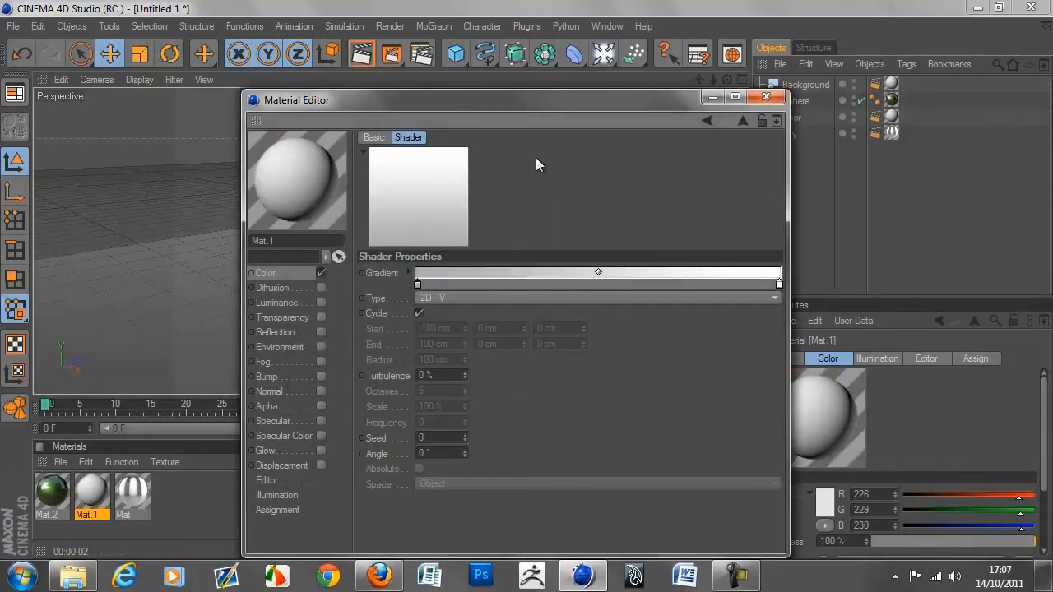
{"action": "double_click", "coordinate": [416, 283]}
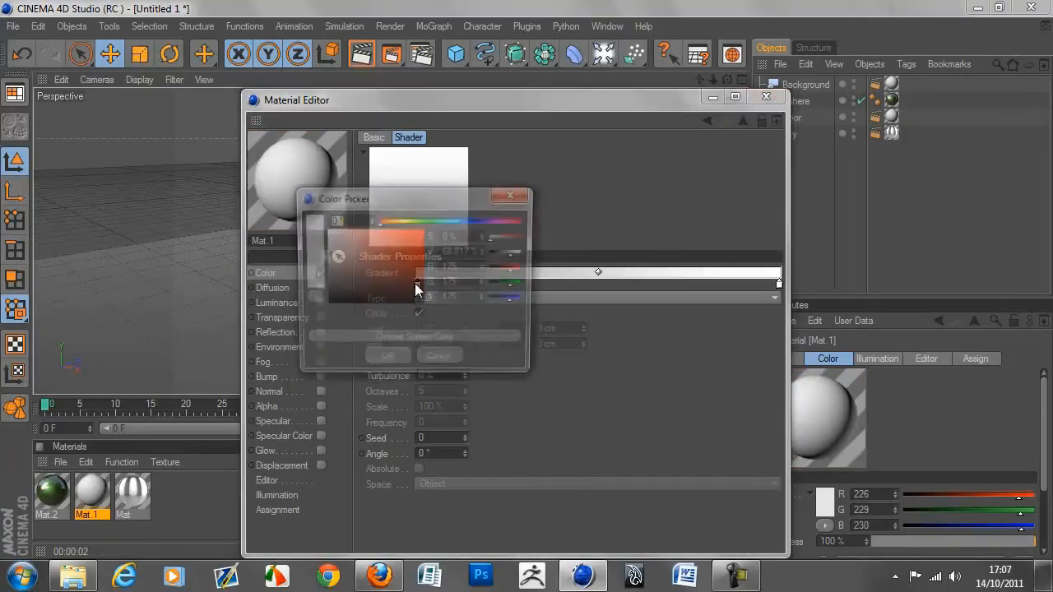
{"action": "left_click", "coordinate": [389, 362]}
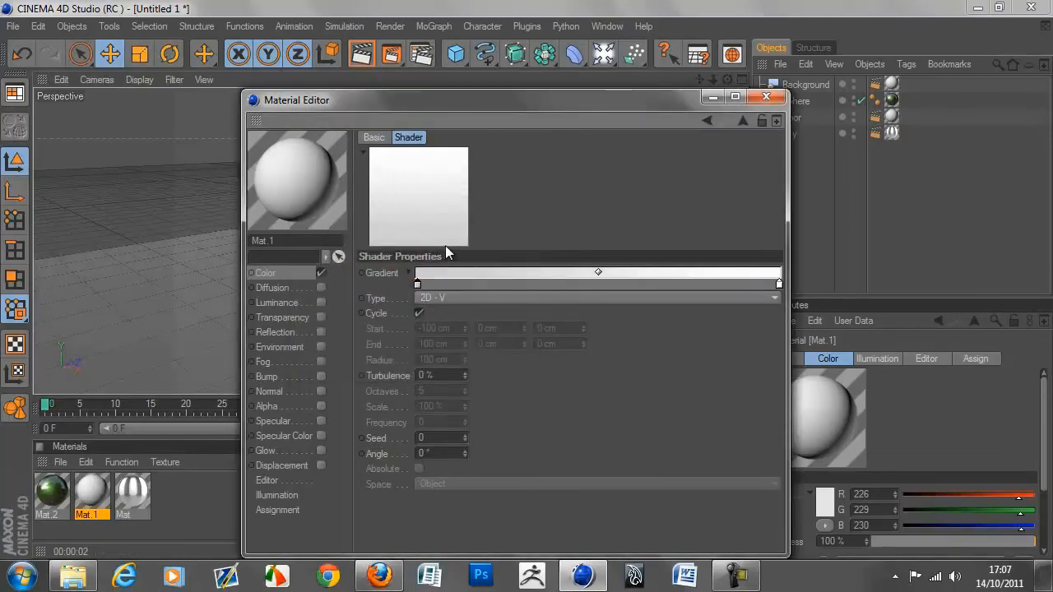
{"action": "left_click", "coordinate": [767, 97]}
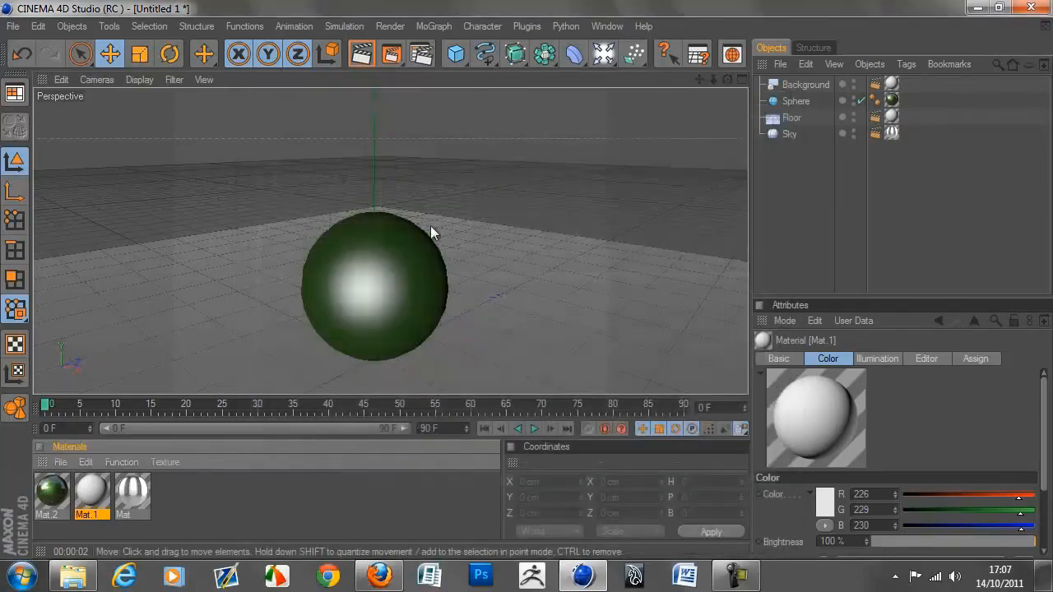
Render the scene to the Picture Viewer and examine the sphere against the gradient backdrop up close.
{"action": "left_click_drag", "start_coordinate": [391, 53], "coordinate": [457, 129]}
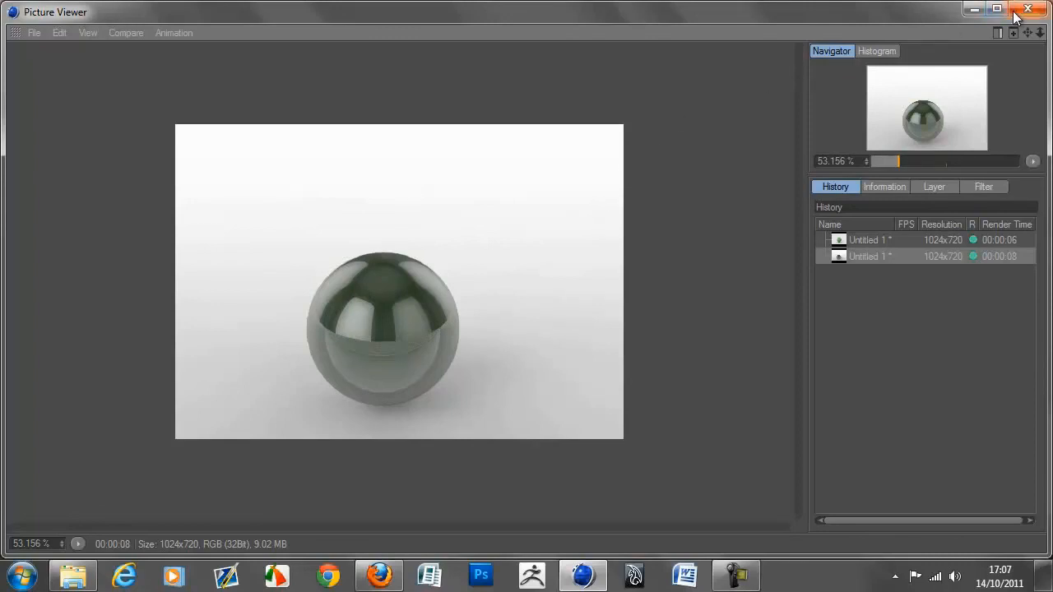
{"action": "scroll", "coordinate": [585, 215], "scroll_direction": "up", "scroll_amount": 2}
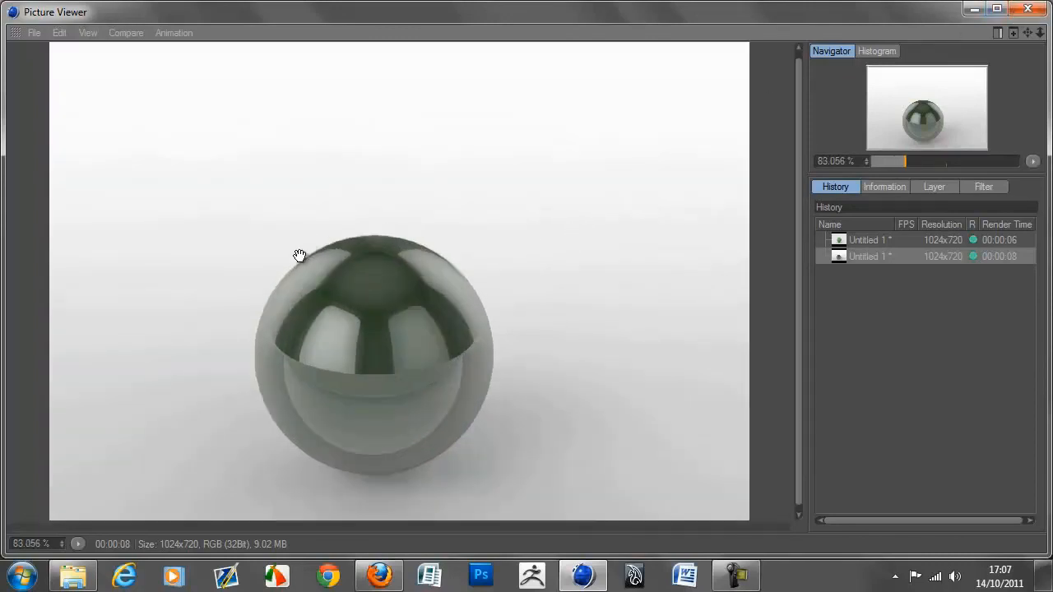